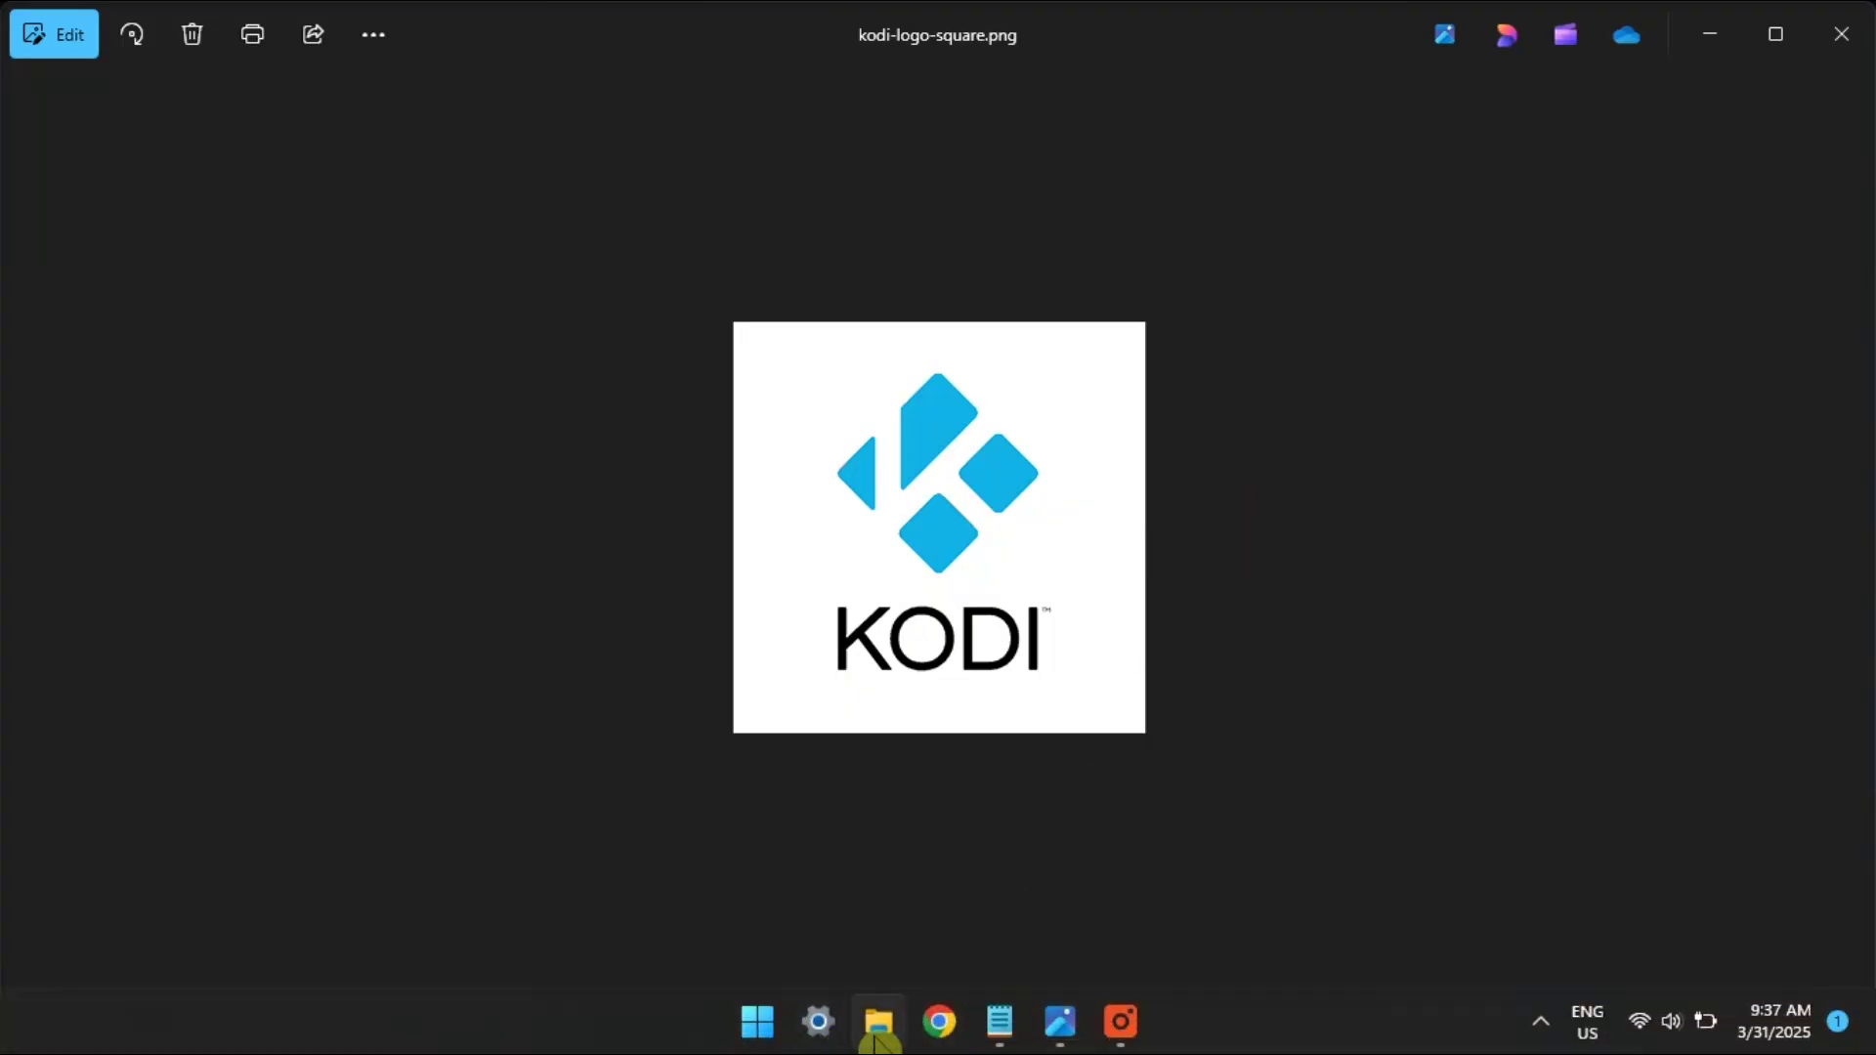
# Go to This PC in File Explorer and enter Local Disk (C:).
pyautogui.click(876, 1020)
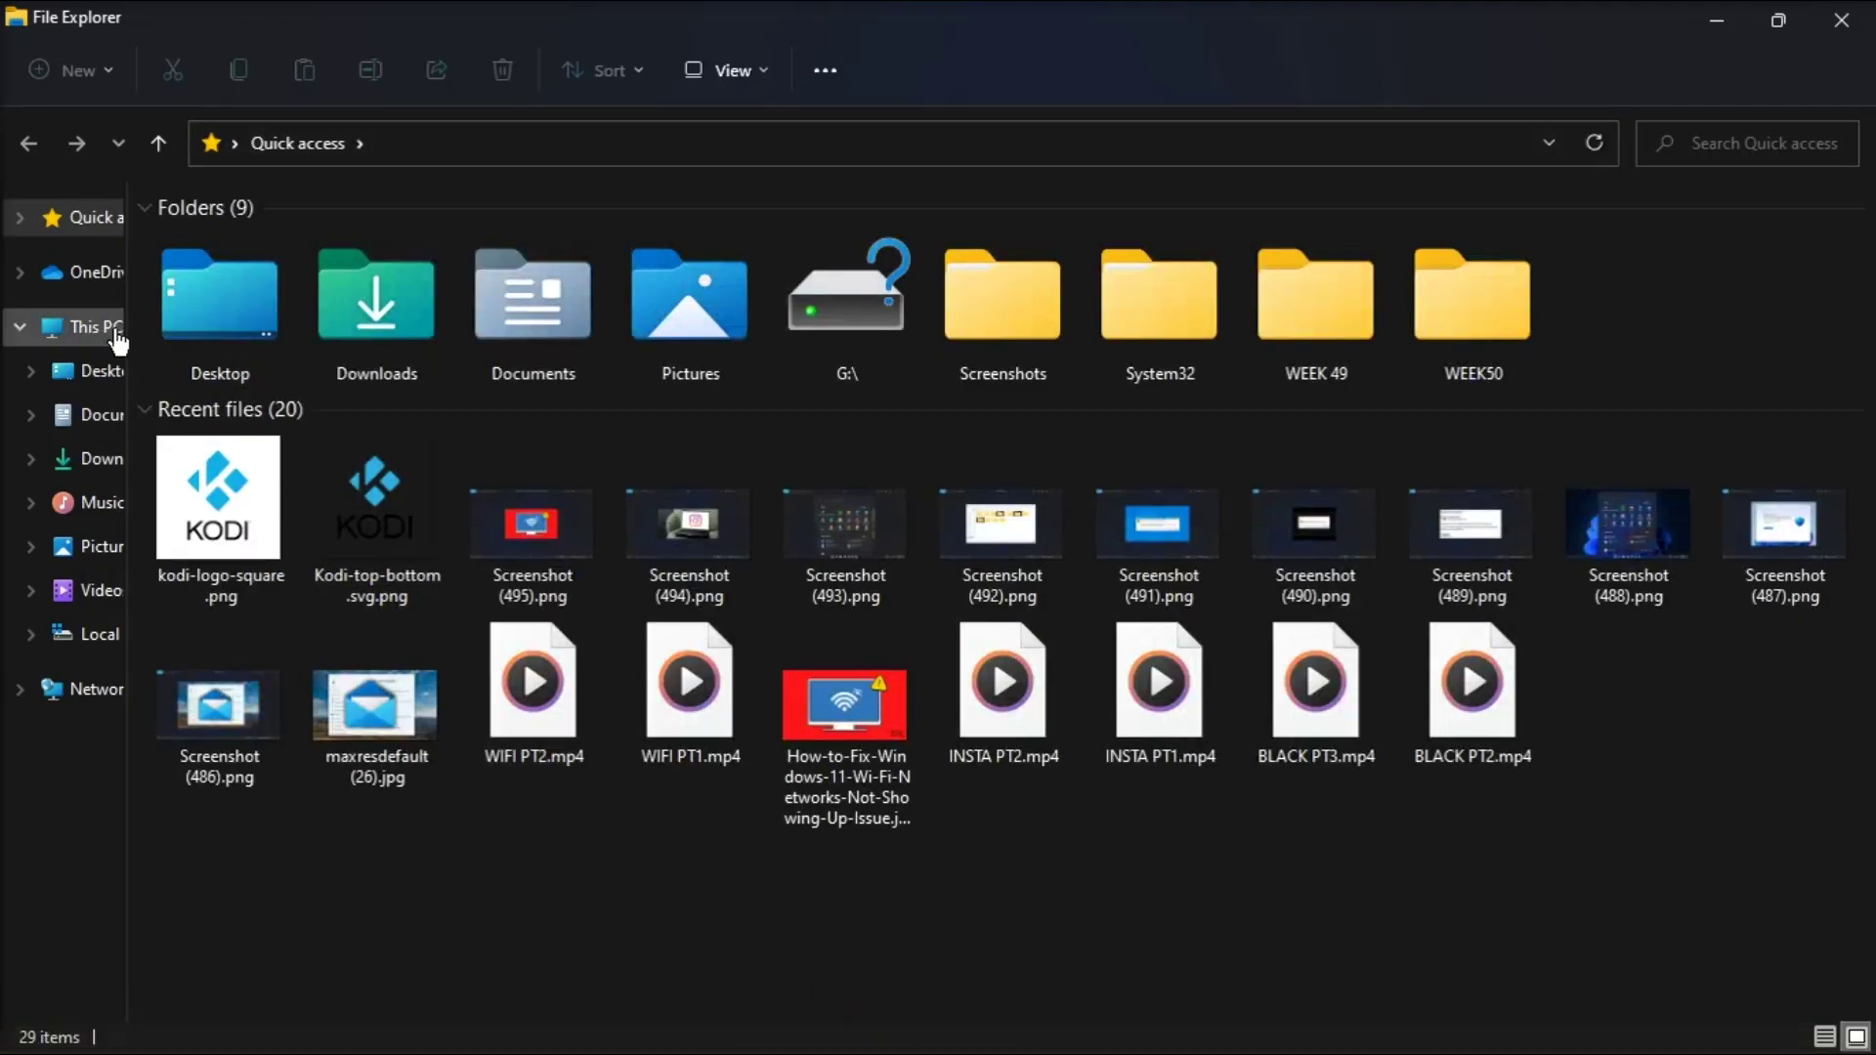
pyautogui.click(95, 328)
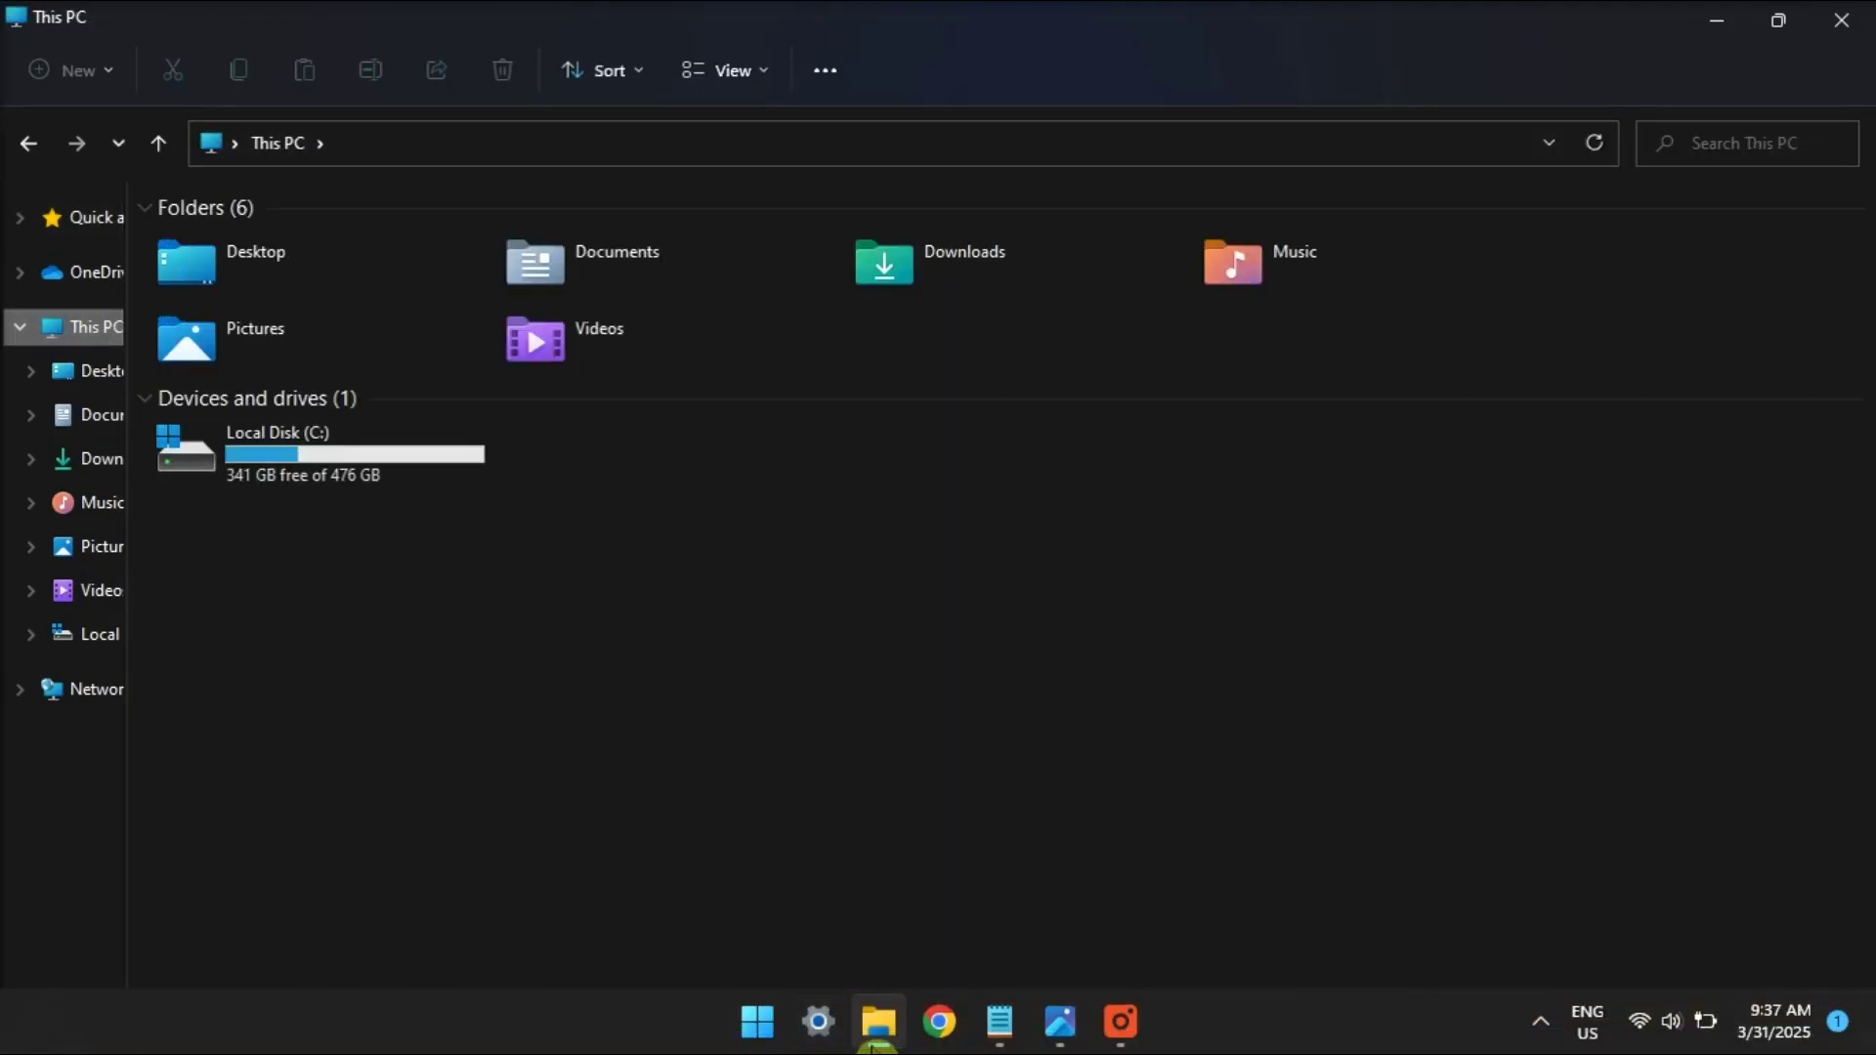
pyautogui.click(877, 1033)
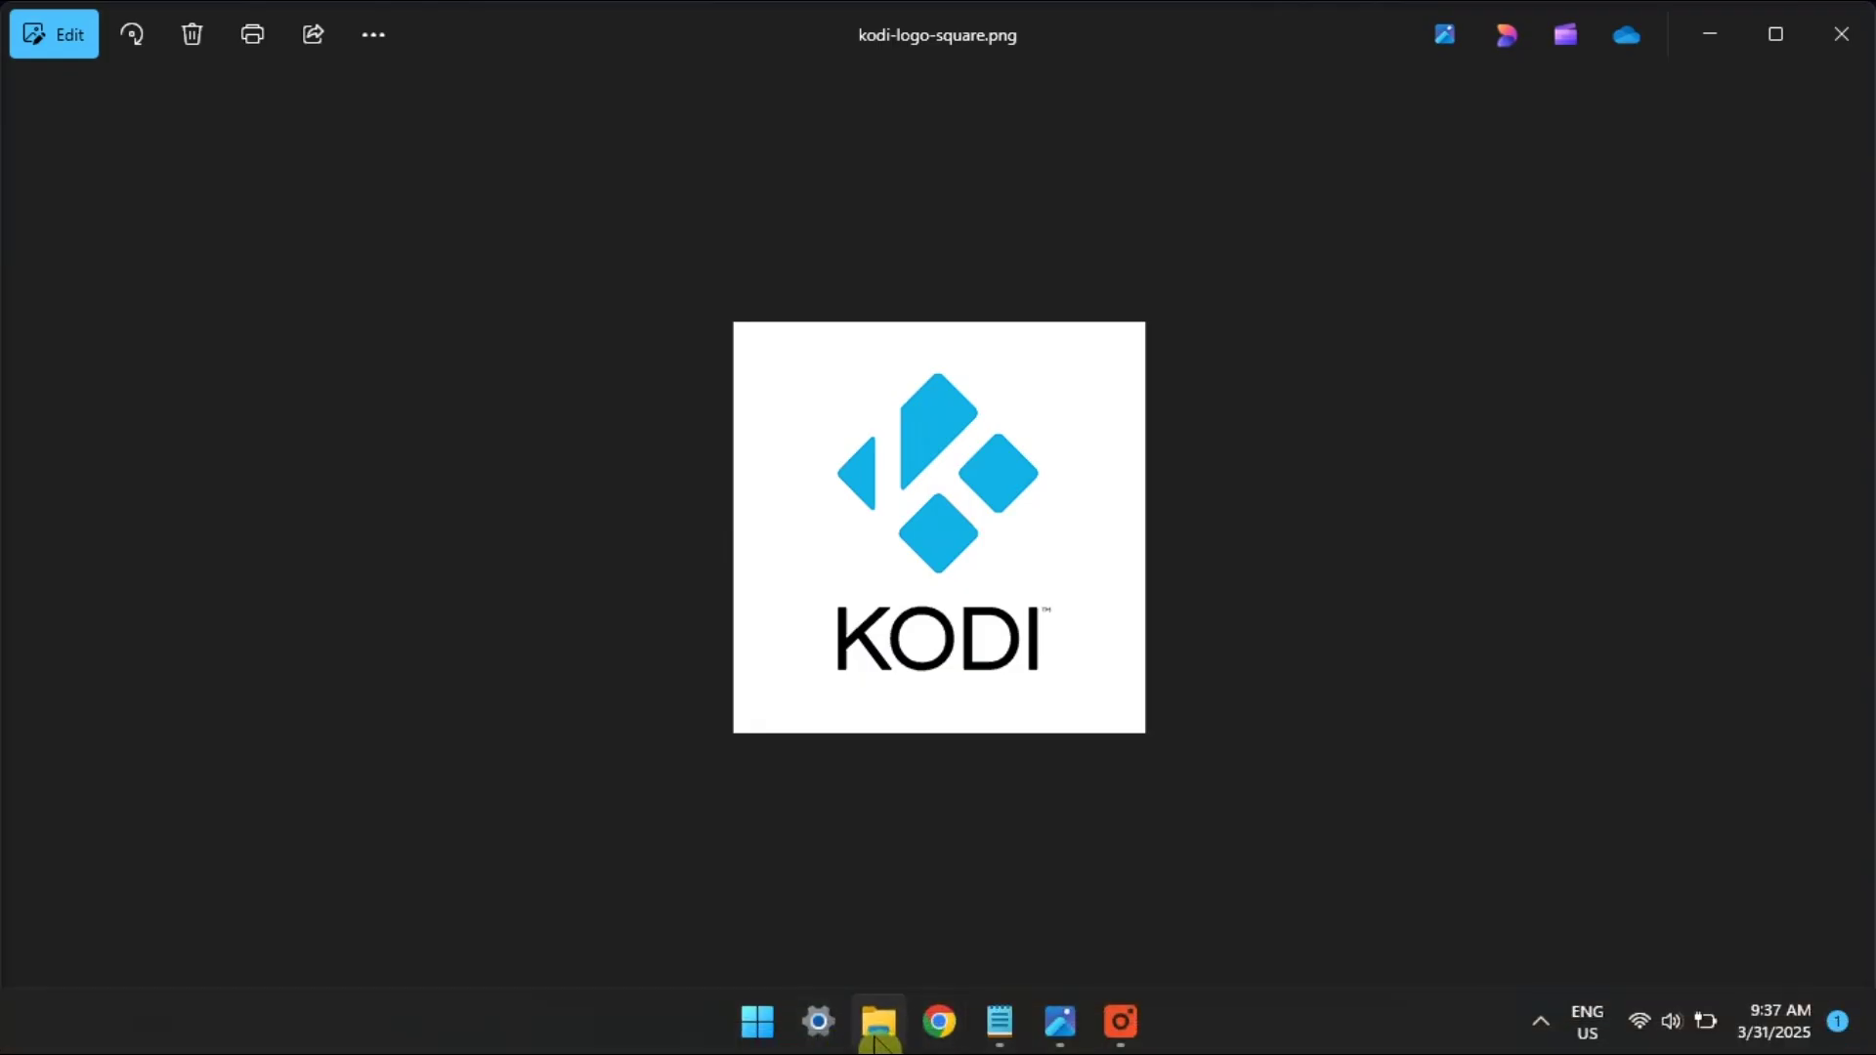
pyautogui.click(877, 1021)
pyautogui.click(334, 492)
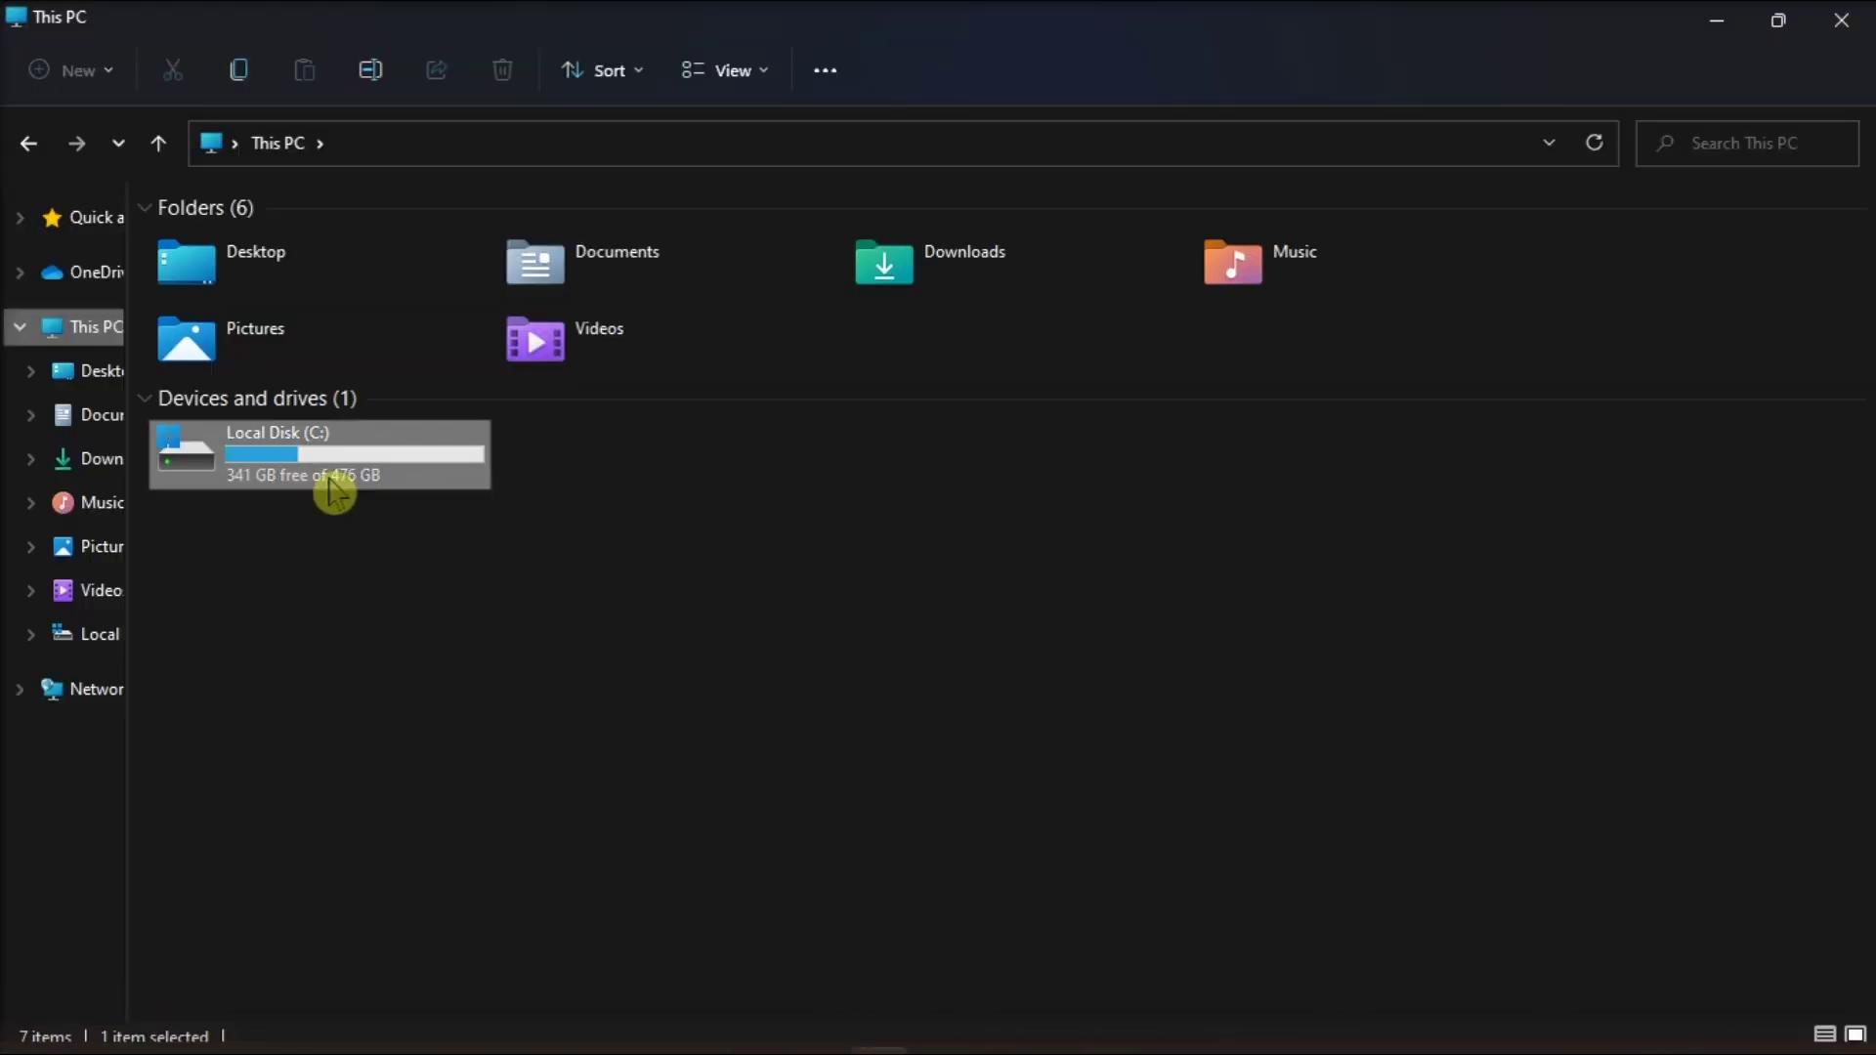
pyautogui.doubleClick(335, 492)
# Enter Program Files (x86) and then the Kodi installation folder.
pyautogui.doubleClick(314, 541)
pyautogui.click(253, 800)
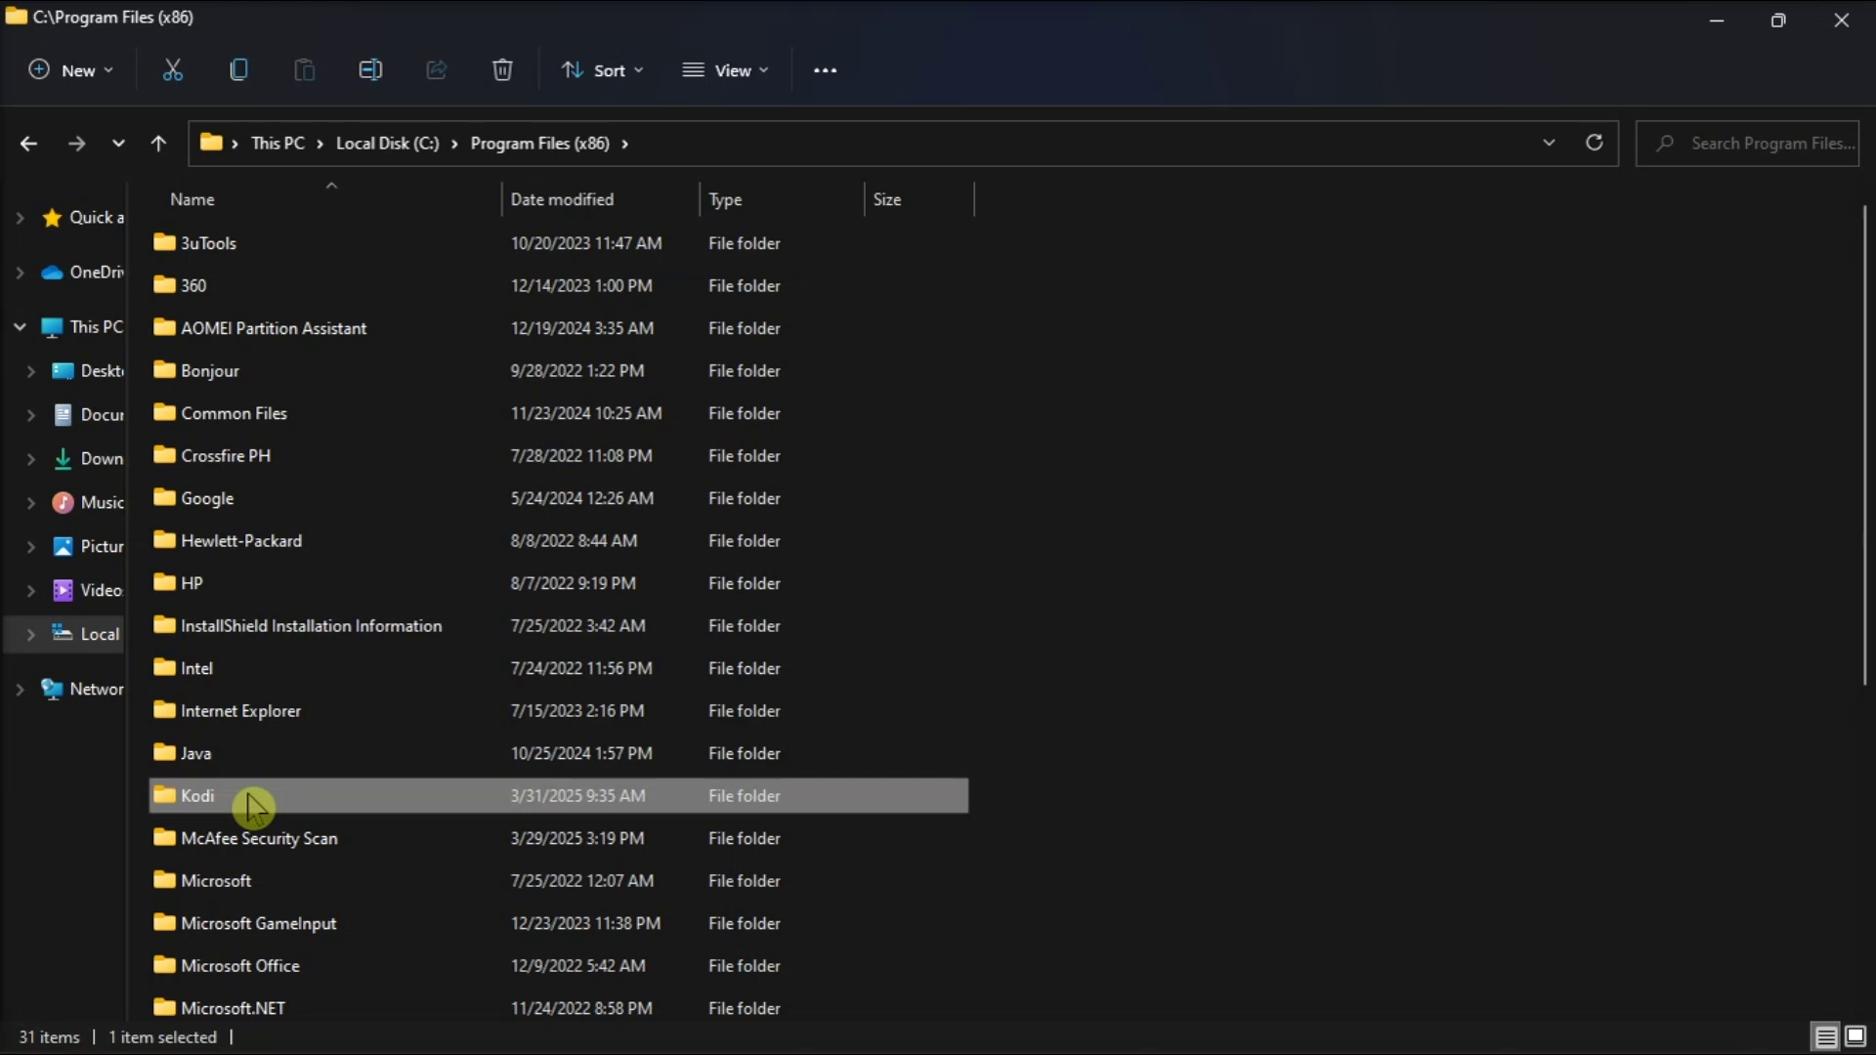
pyautogui.doubleClick(252, 800)
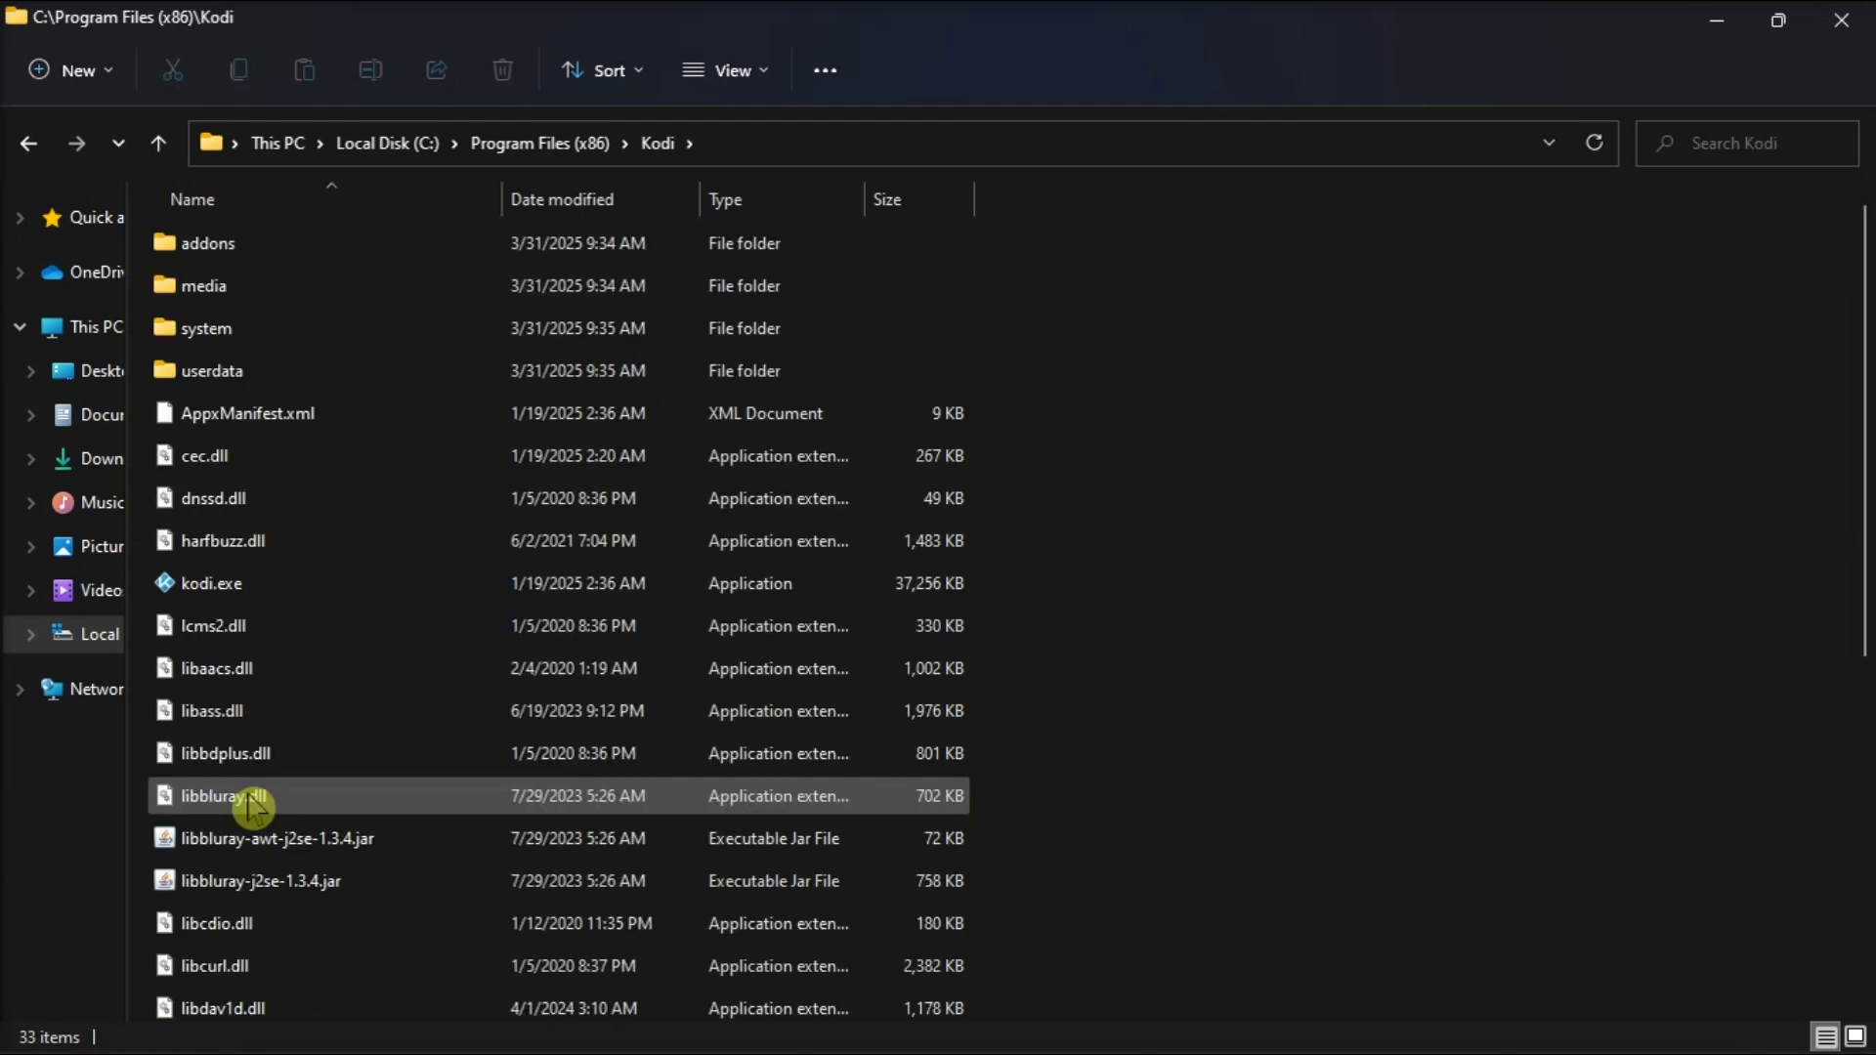
# Bring up kodi.exe's Properties and show its Compatibility settings.
pyautogui.rightClick(511, 589)
pyautogui.click(438, 601)
pyautogui.rightClick(439, 605)
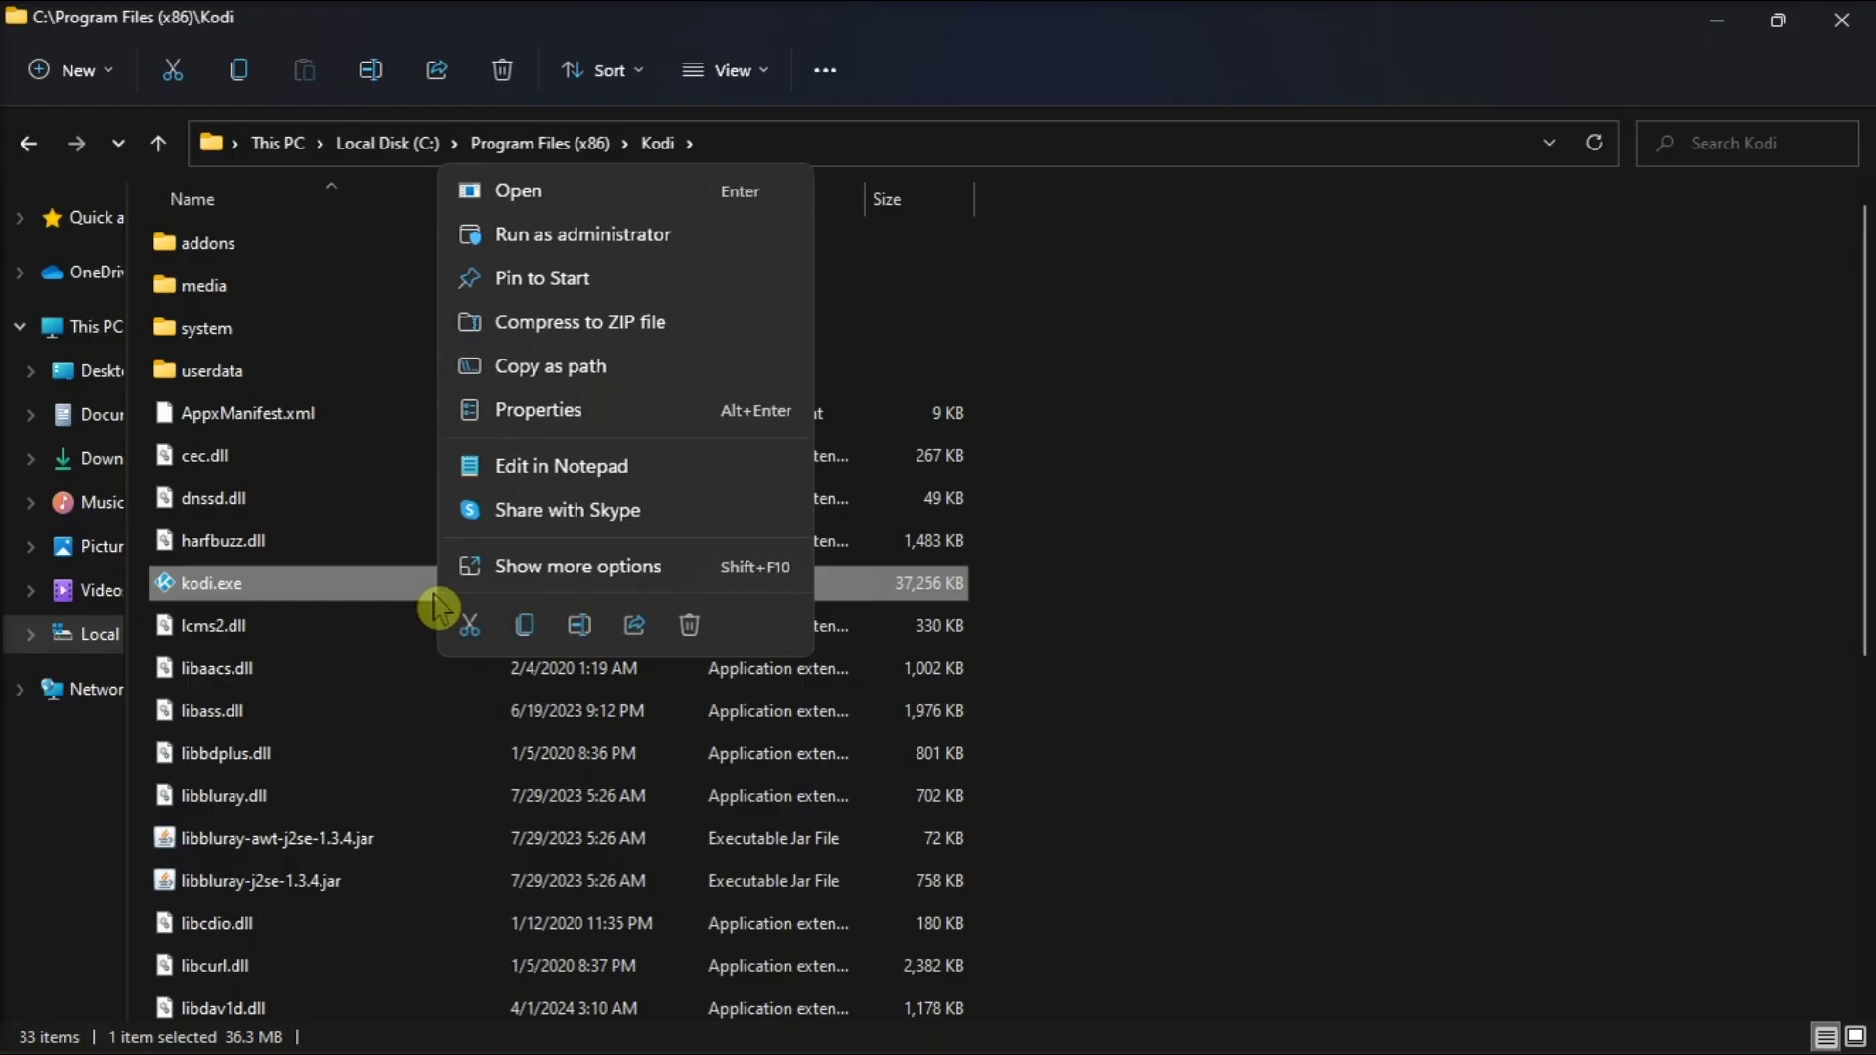
pyautogui.click(554, 413)
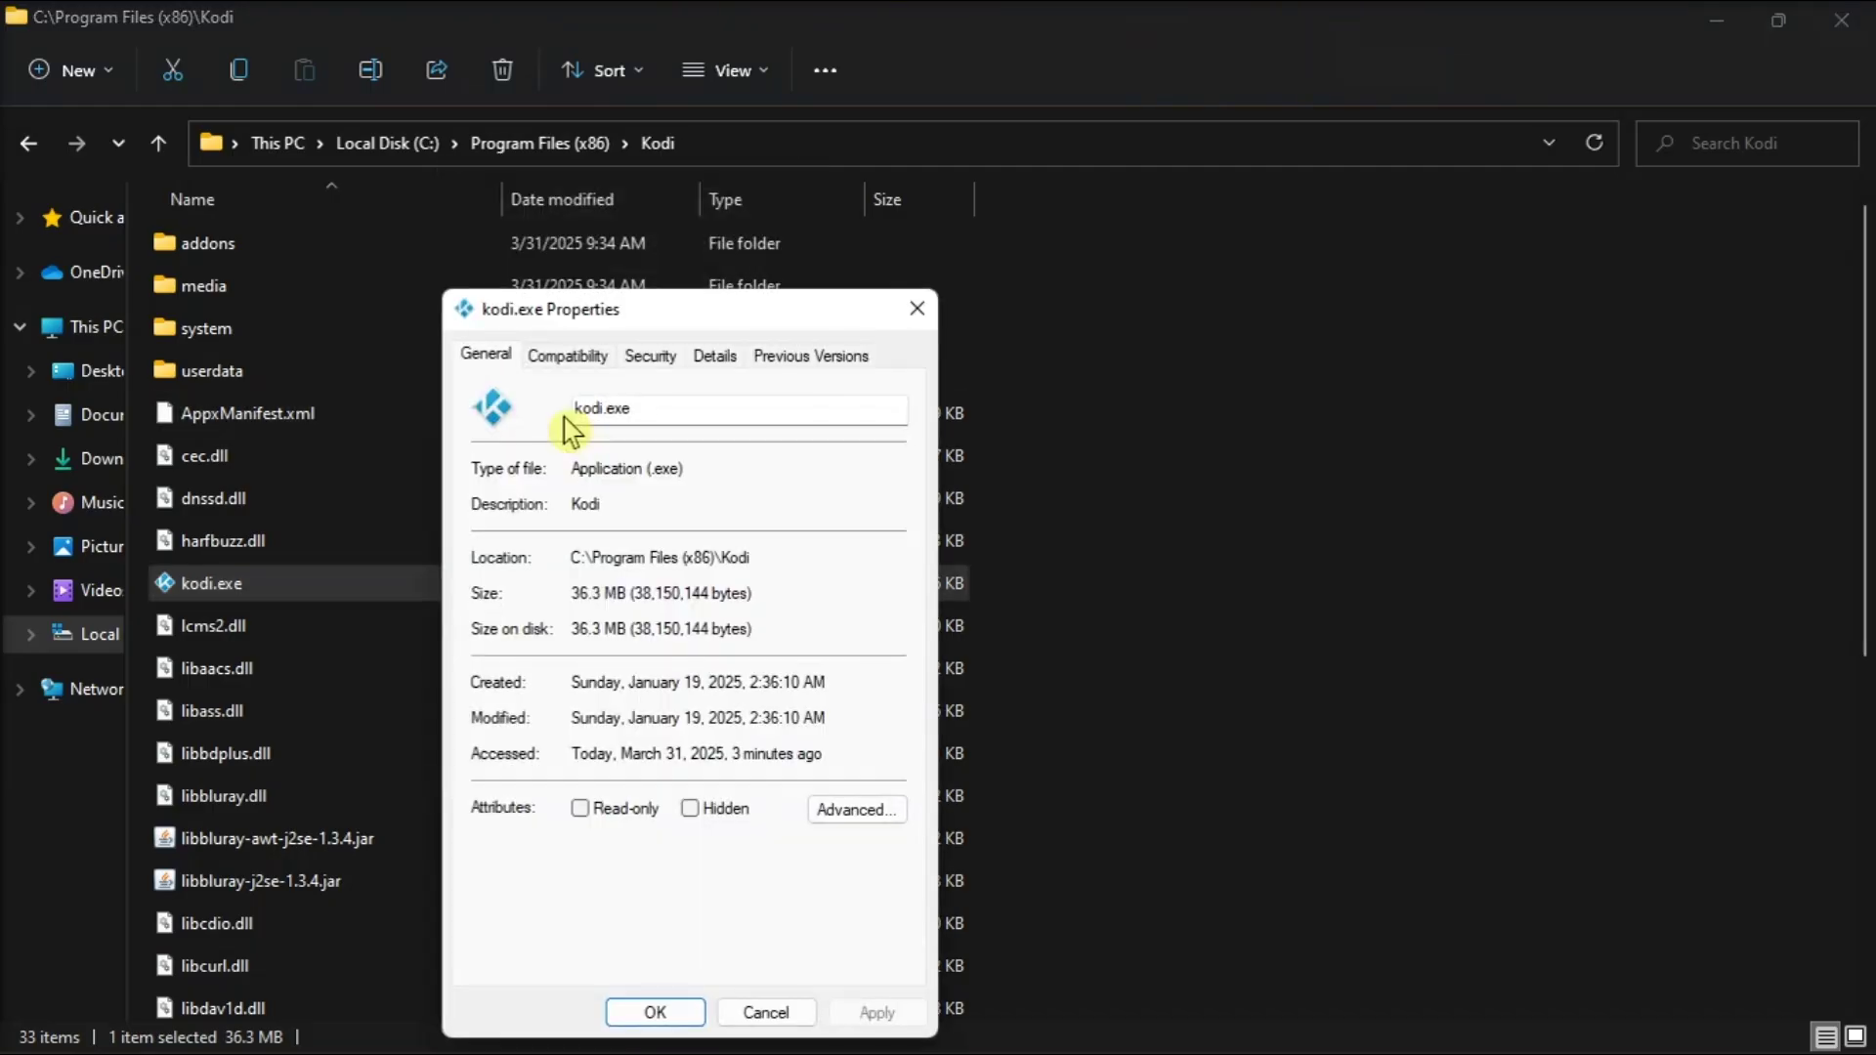
pyautogui.click(567, 356)
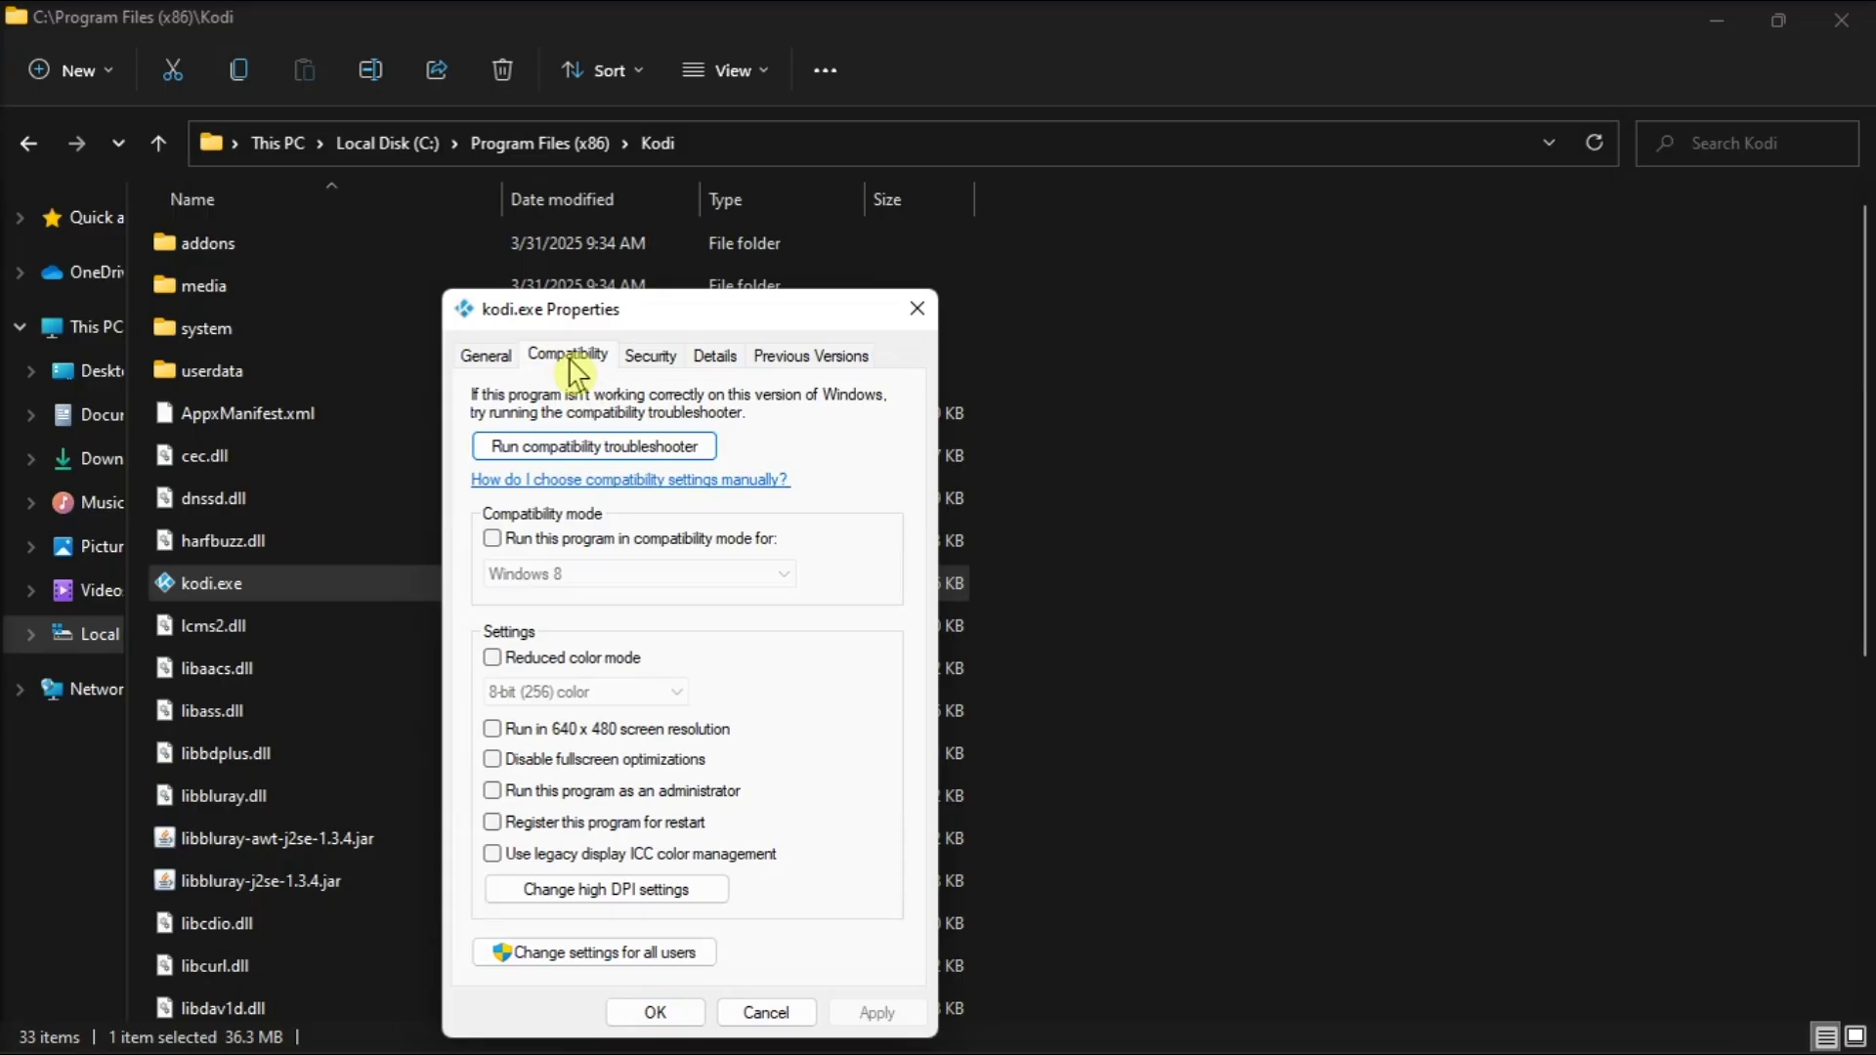
# Turn on compatibility mode for Windows 8, then close the Photos image viewer.
pyautogui.click(492, 539)
pyautogui.click(630, 574)
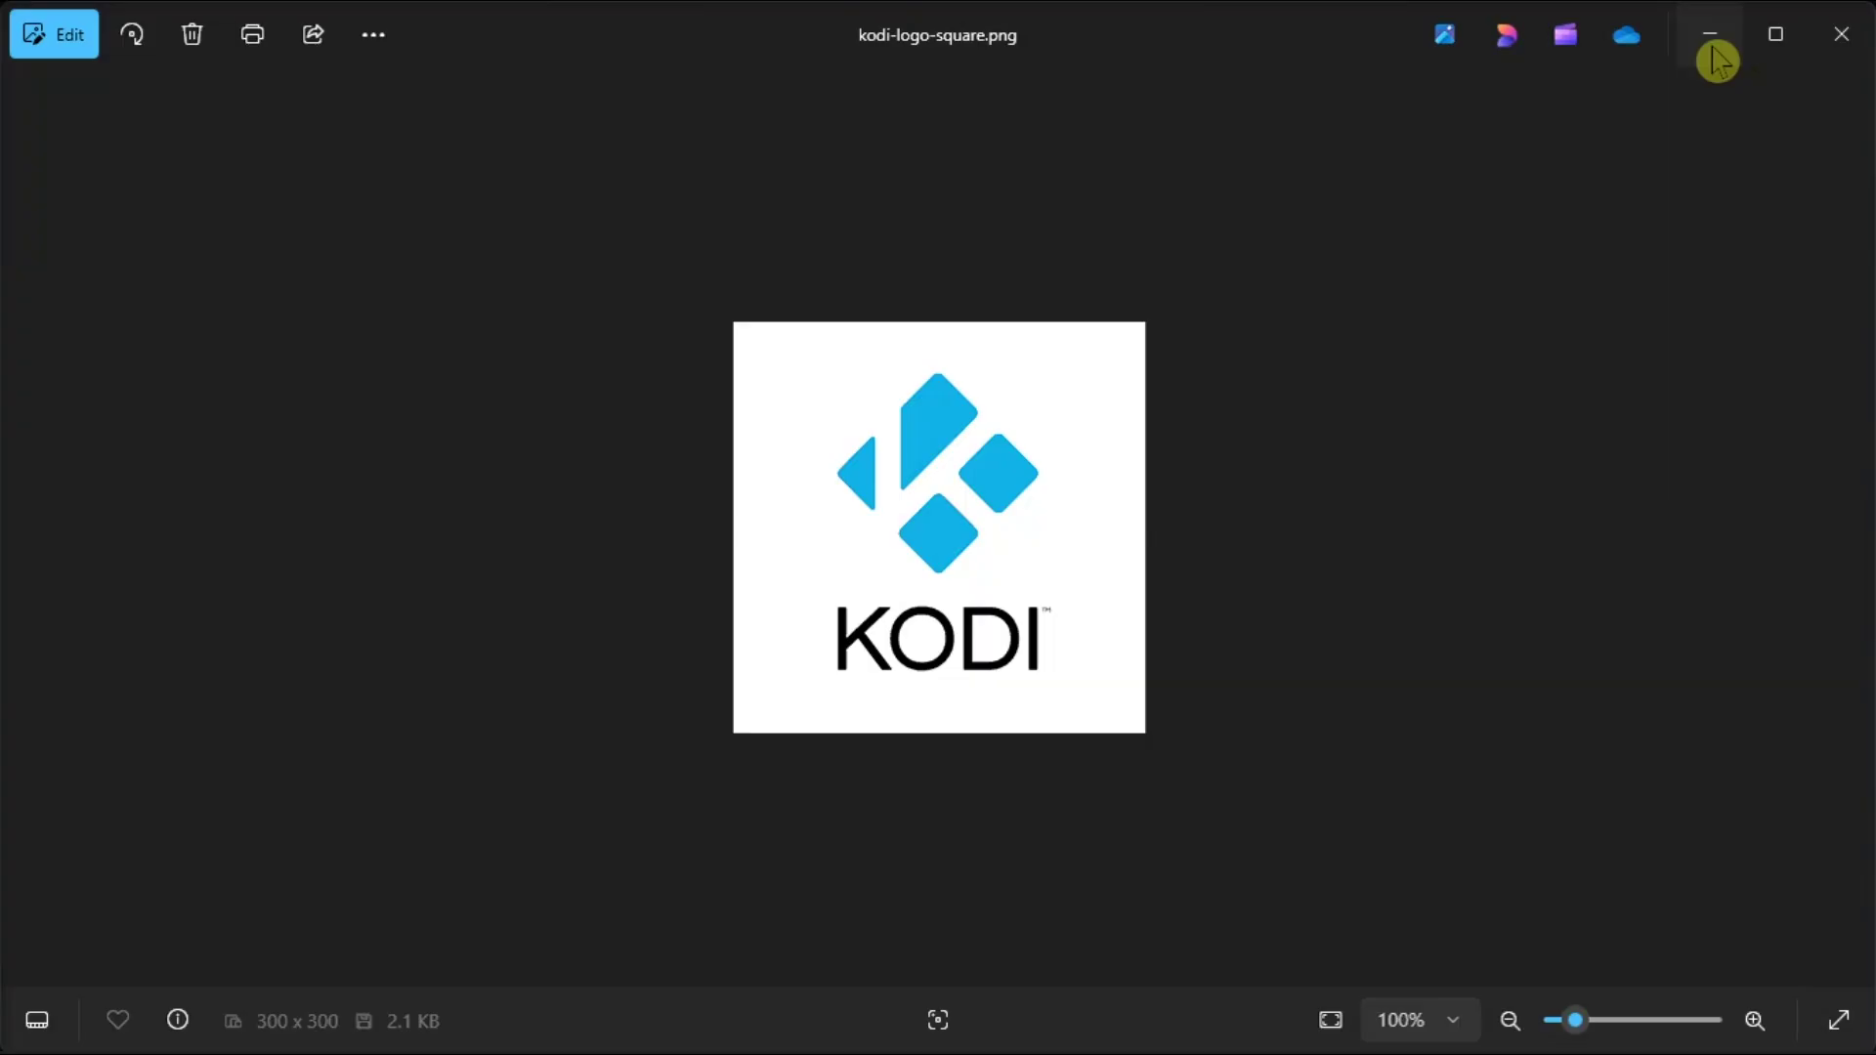
pyautogui.click(1711, 34)
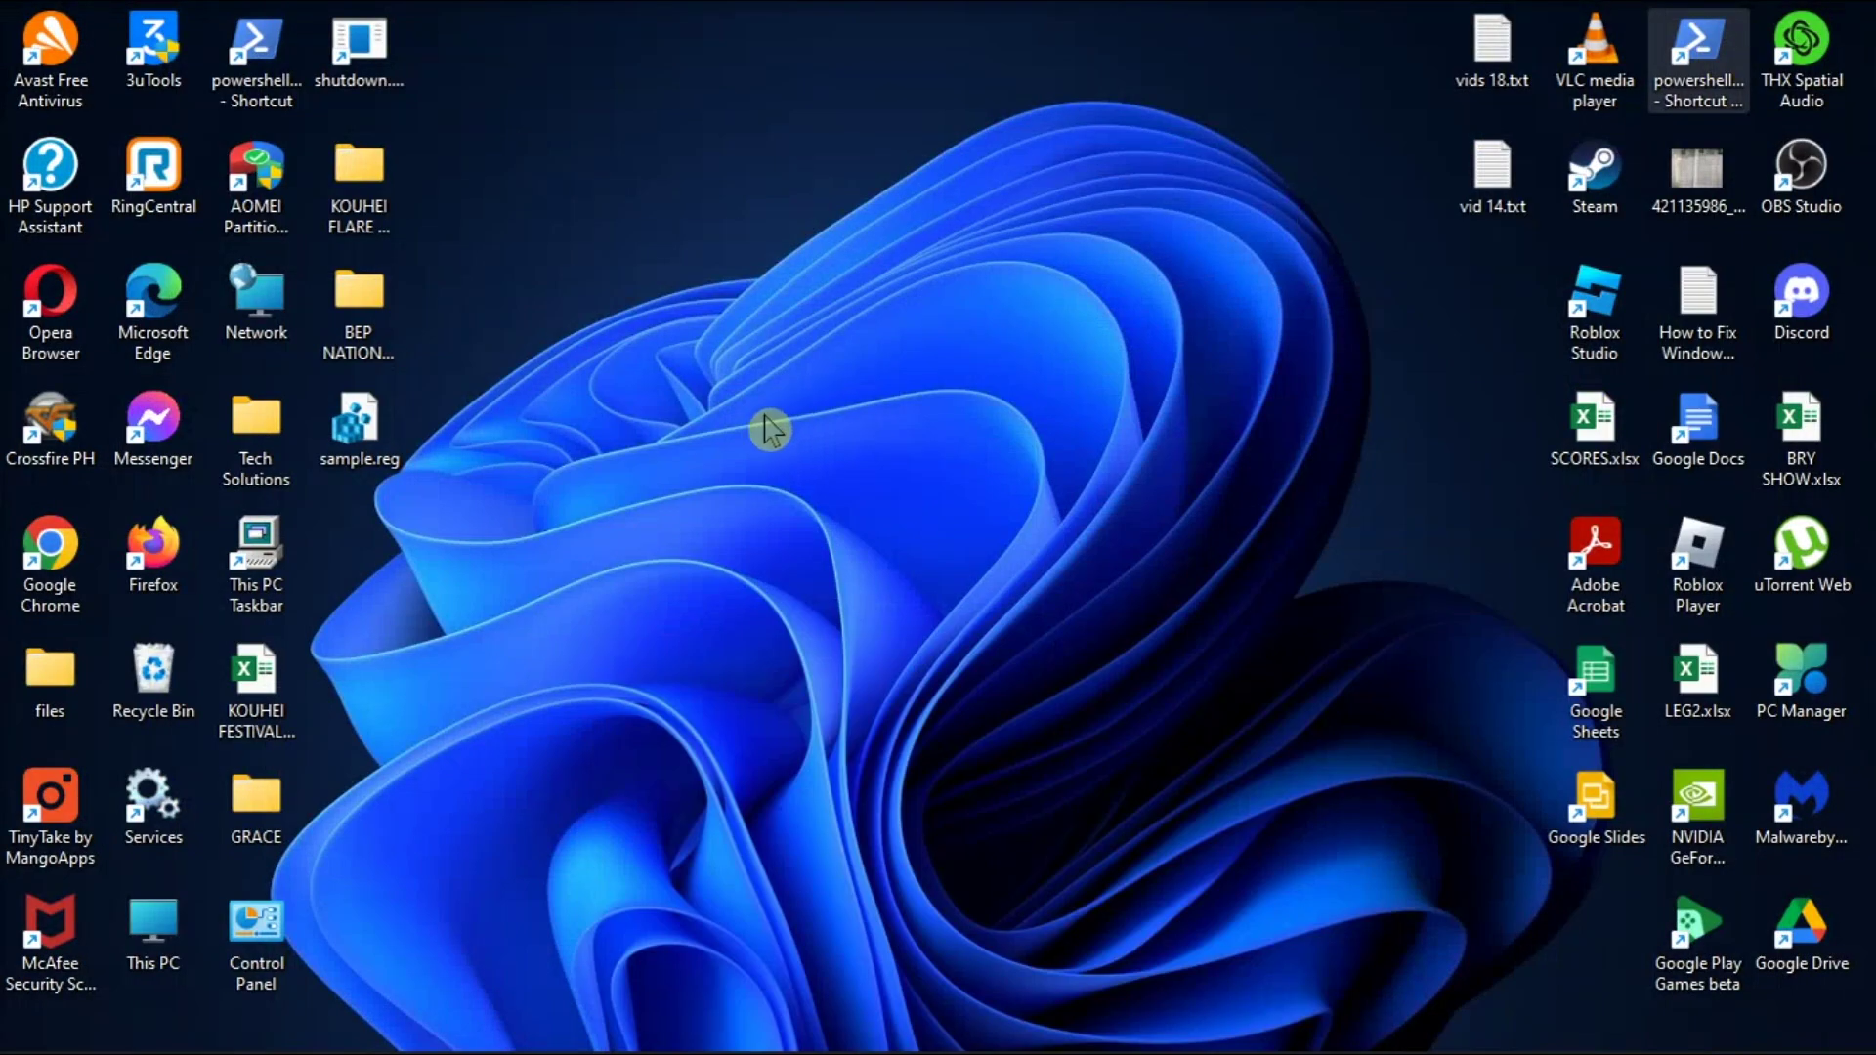
# Create a new folder named kodi on the desktop.
pyautogui.click(768, 429)
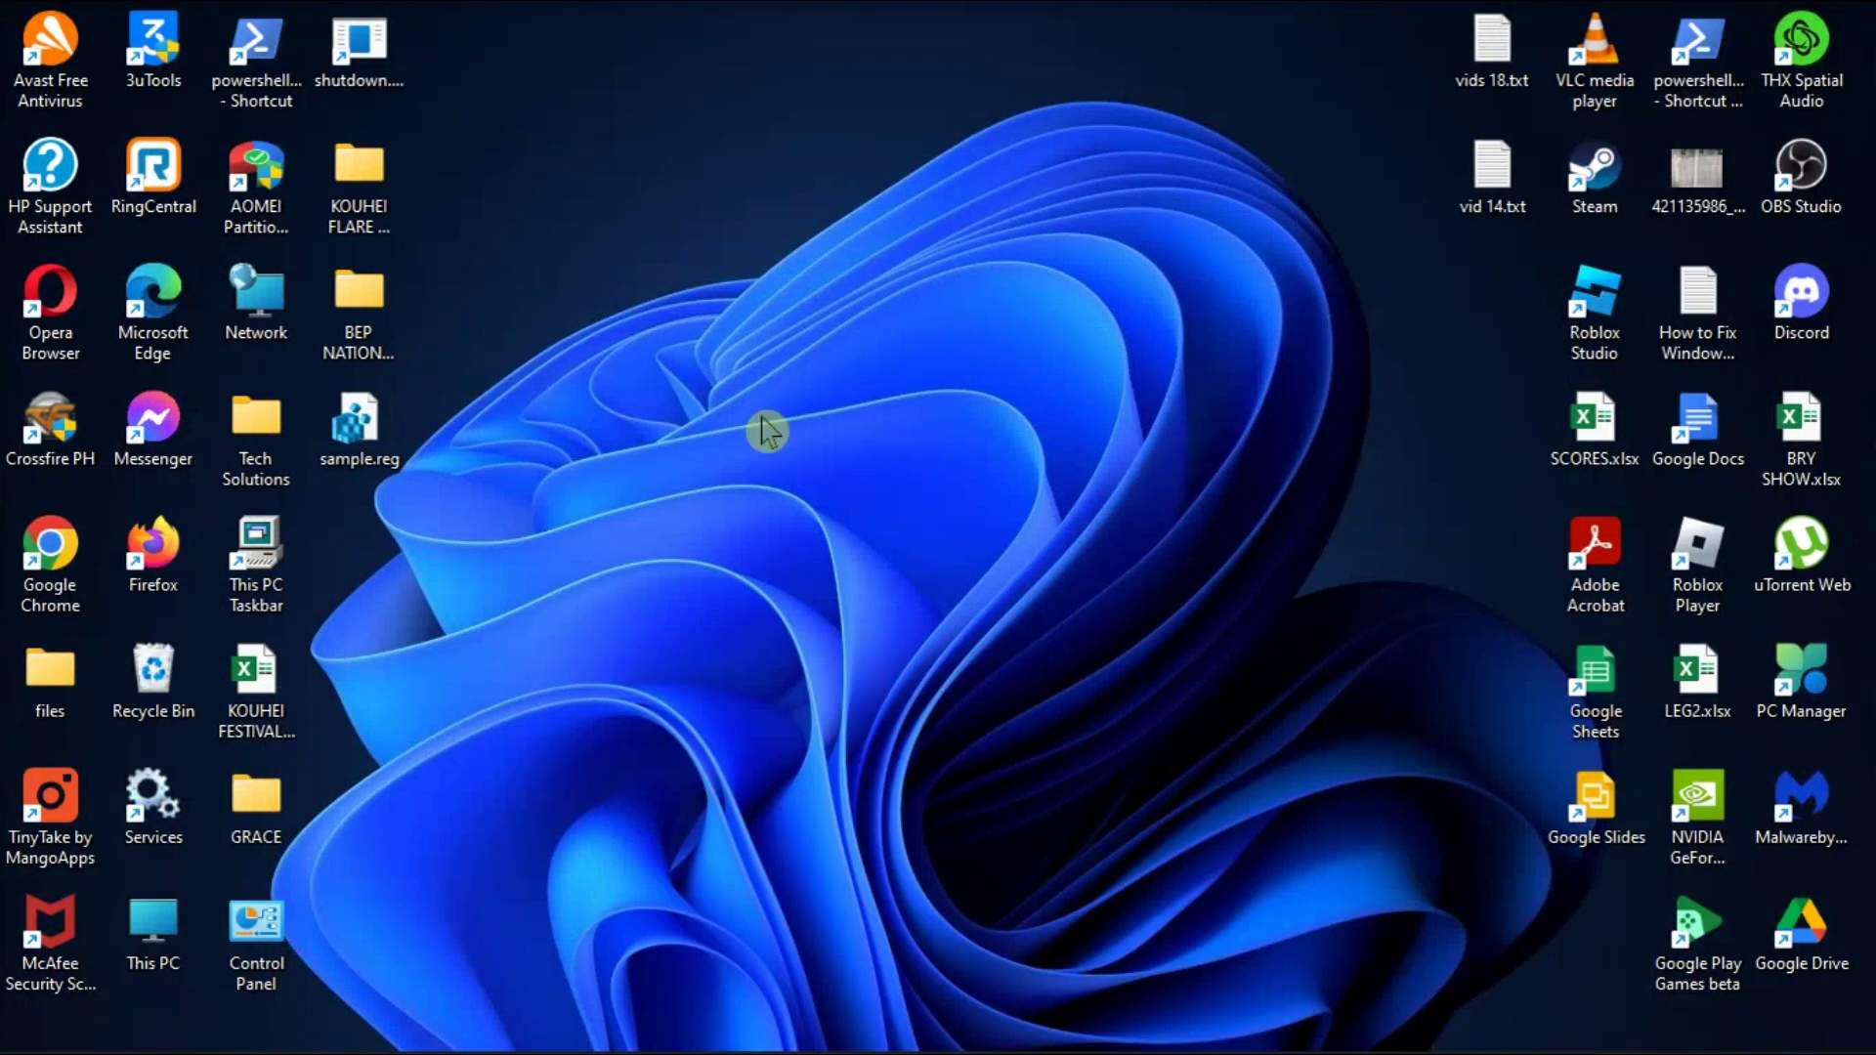
pyautogui.rightClick(767, 428)
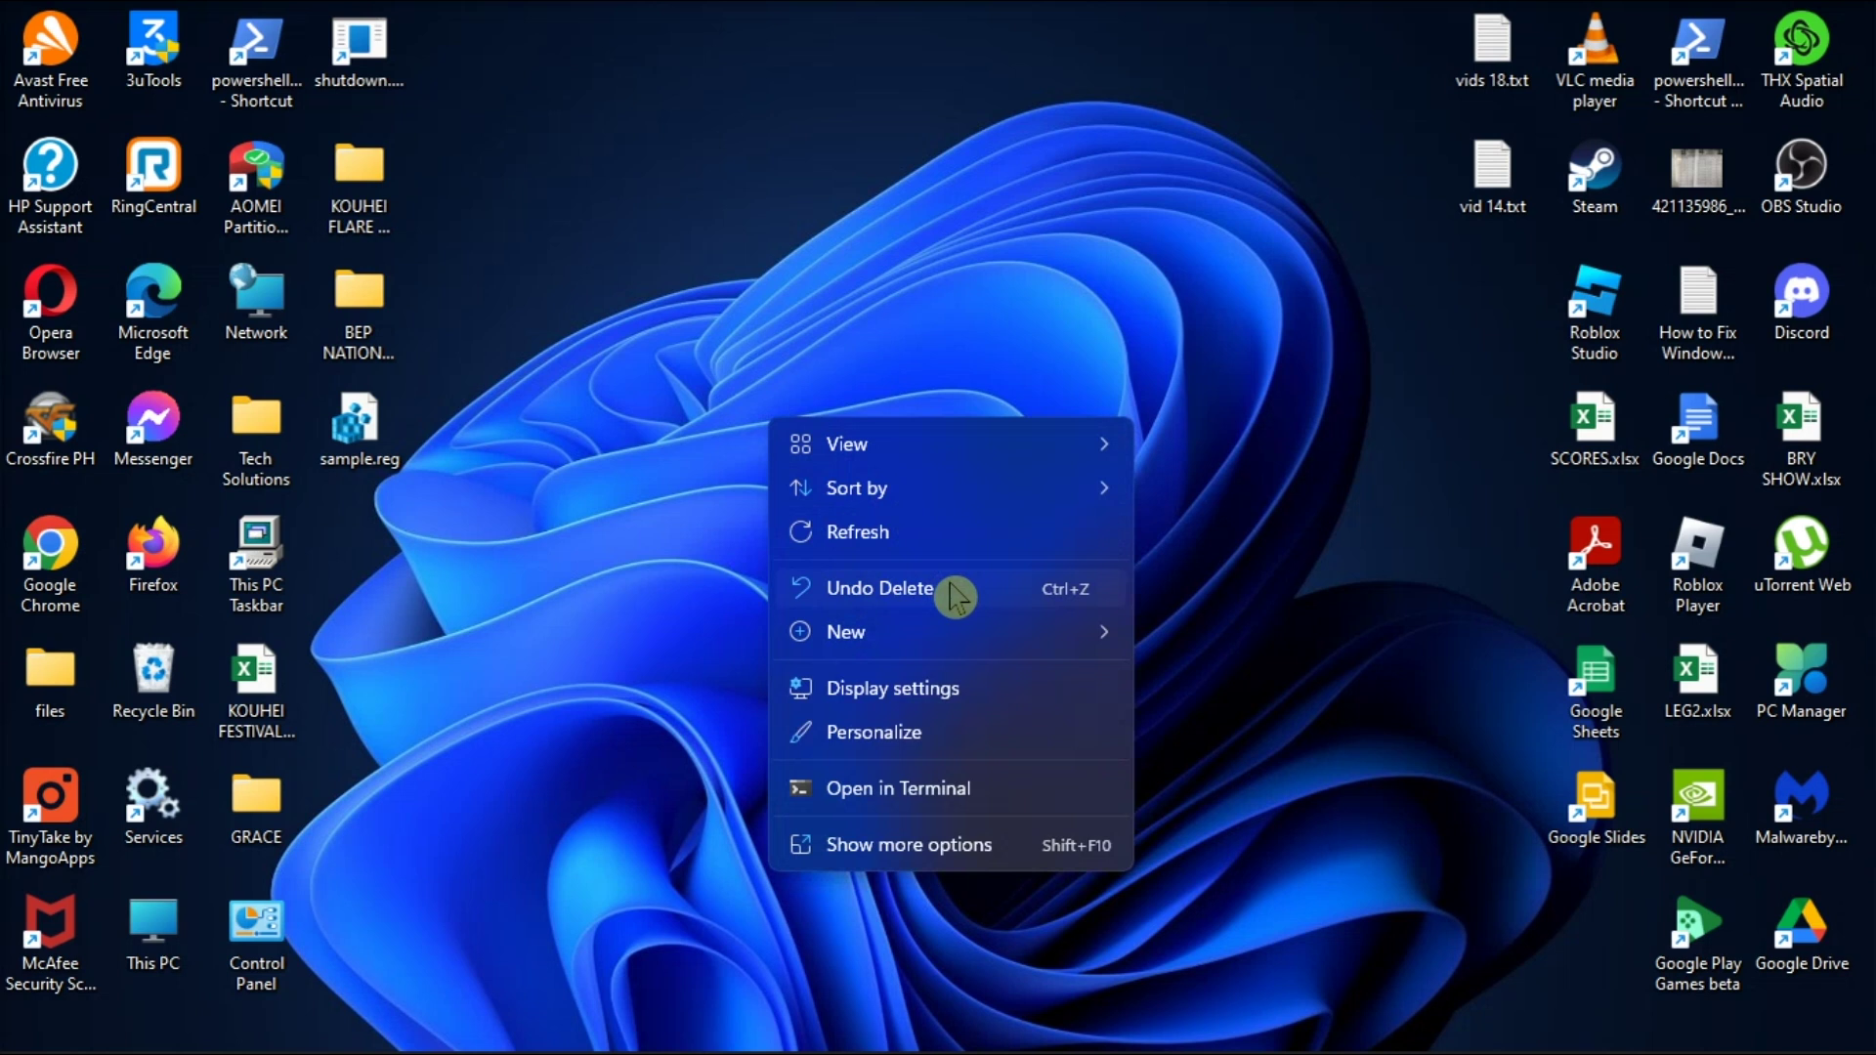
pyautogui.moveTo(846, 632)
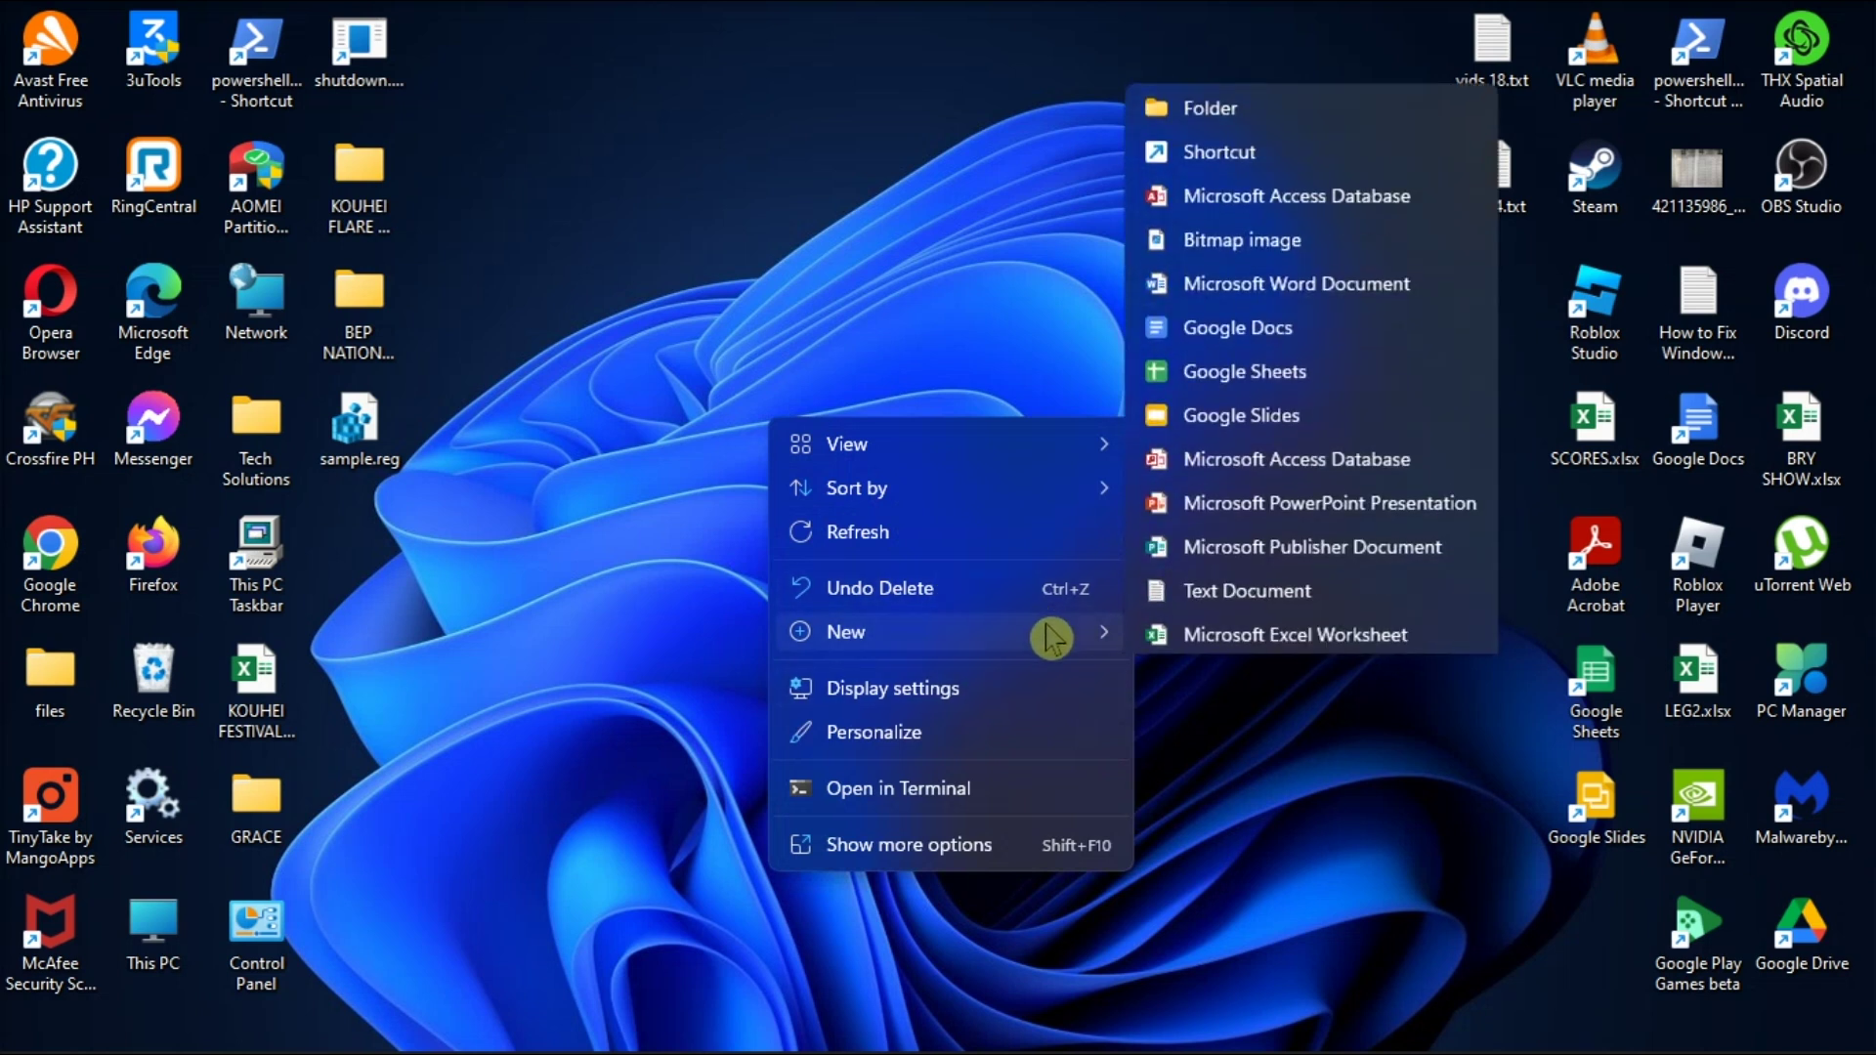
pyautogui.click(1212, 104)
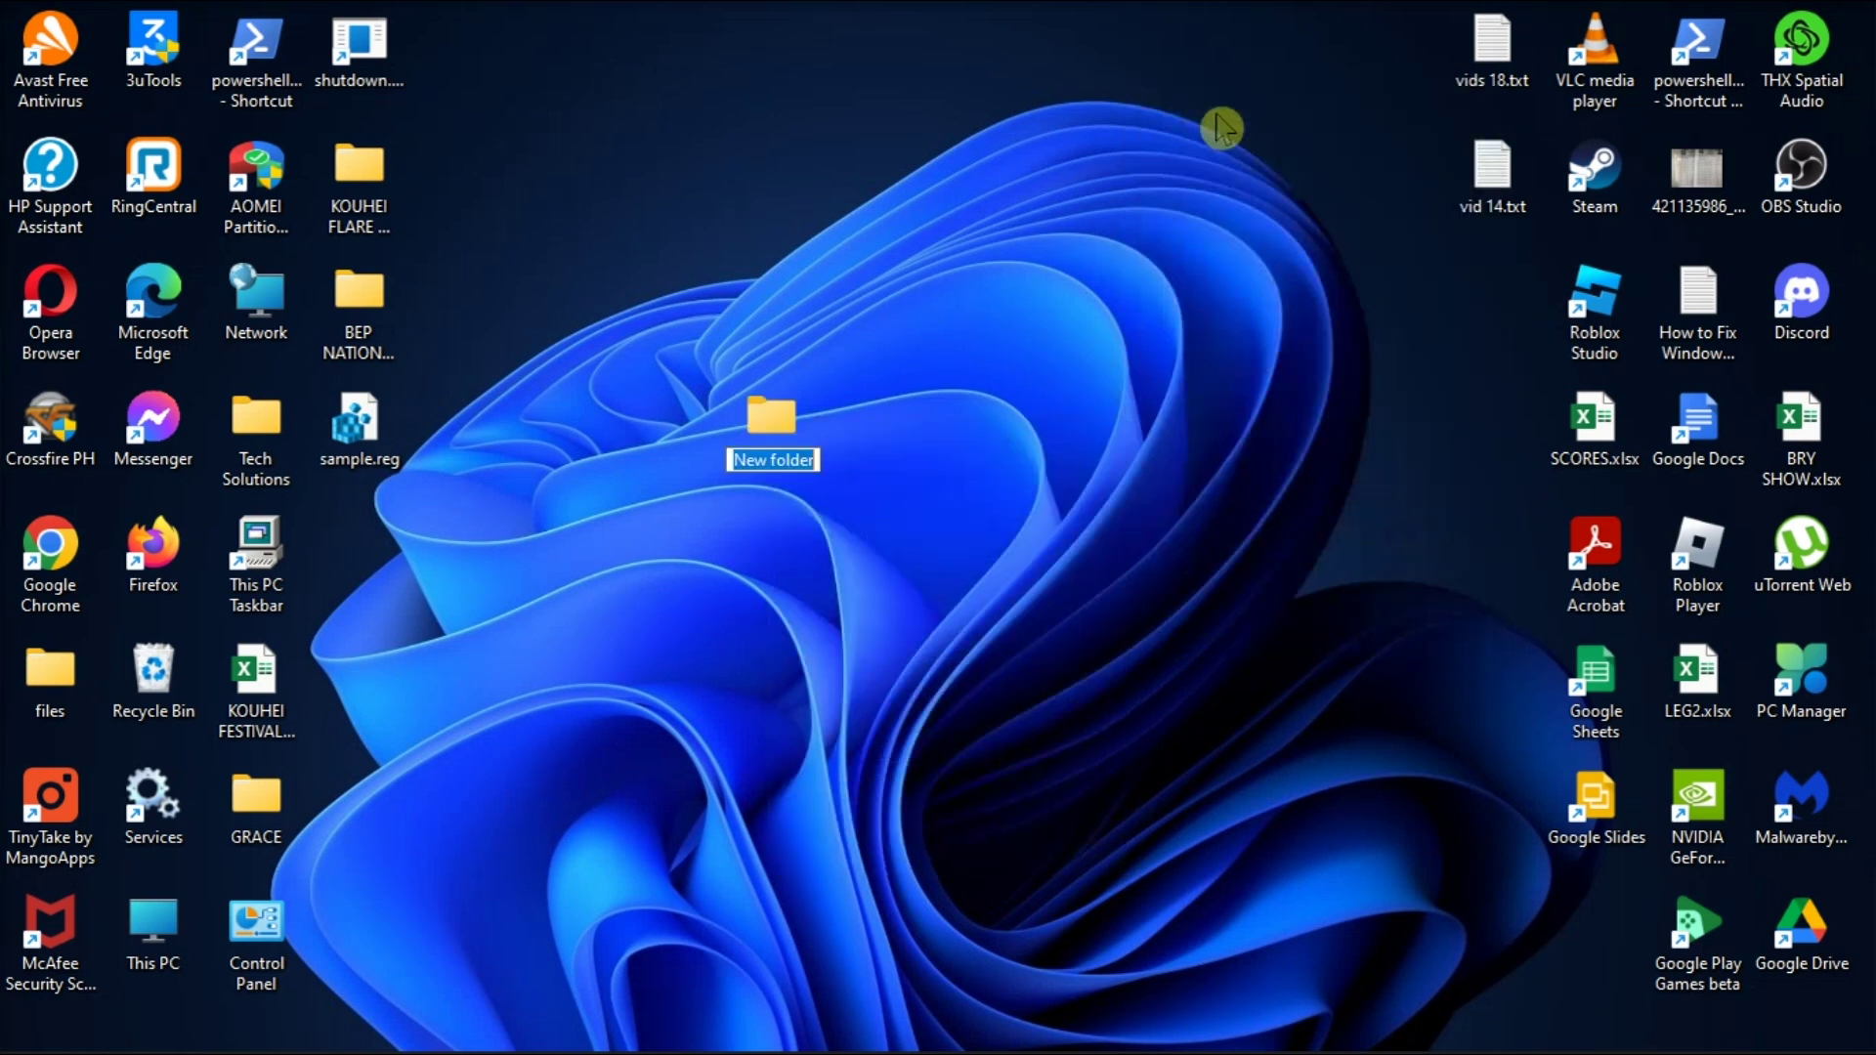
pyautogui.write('kodi')
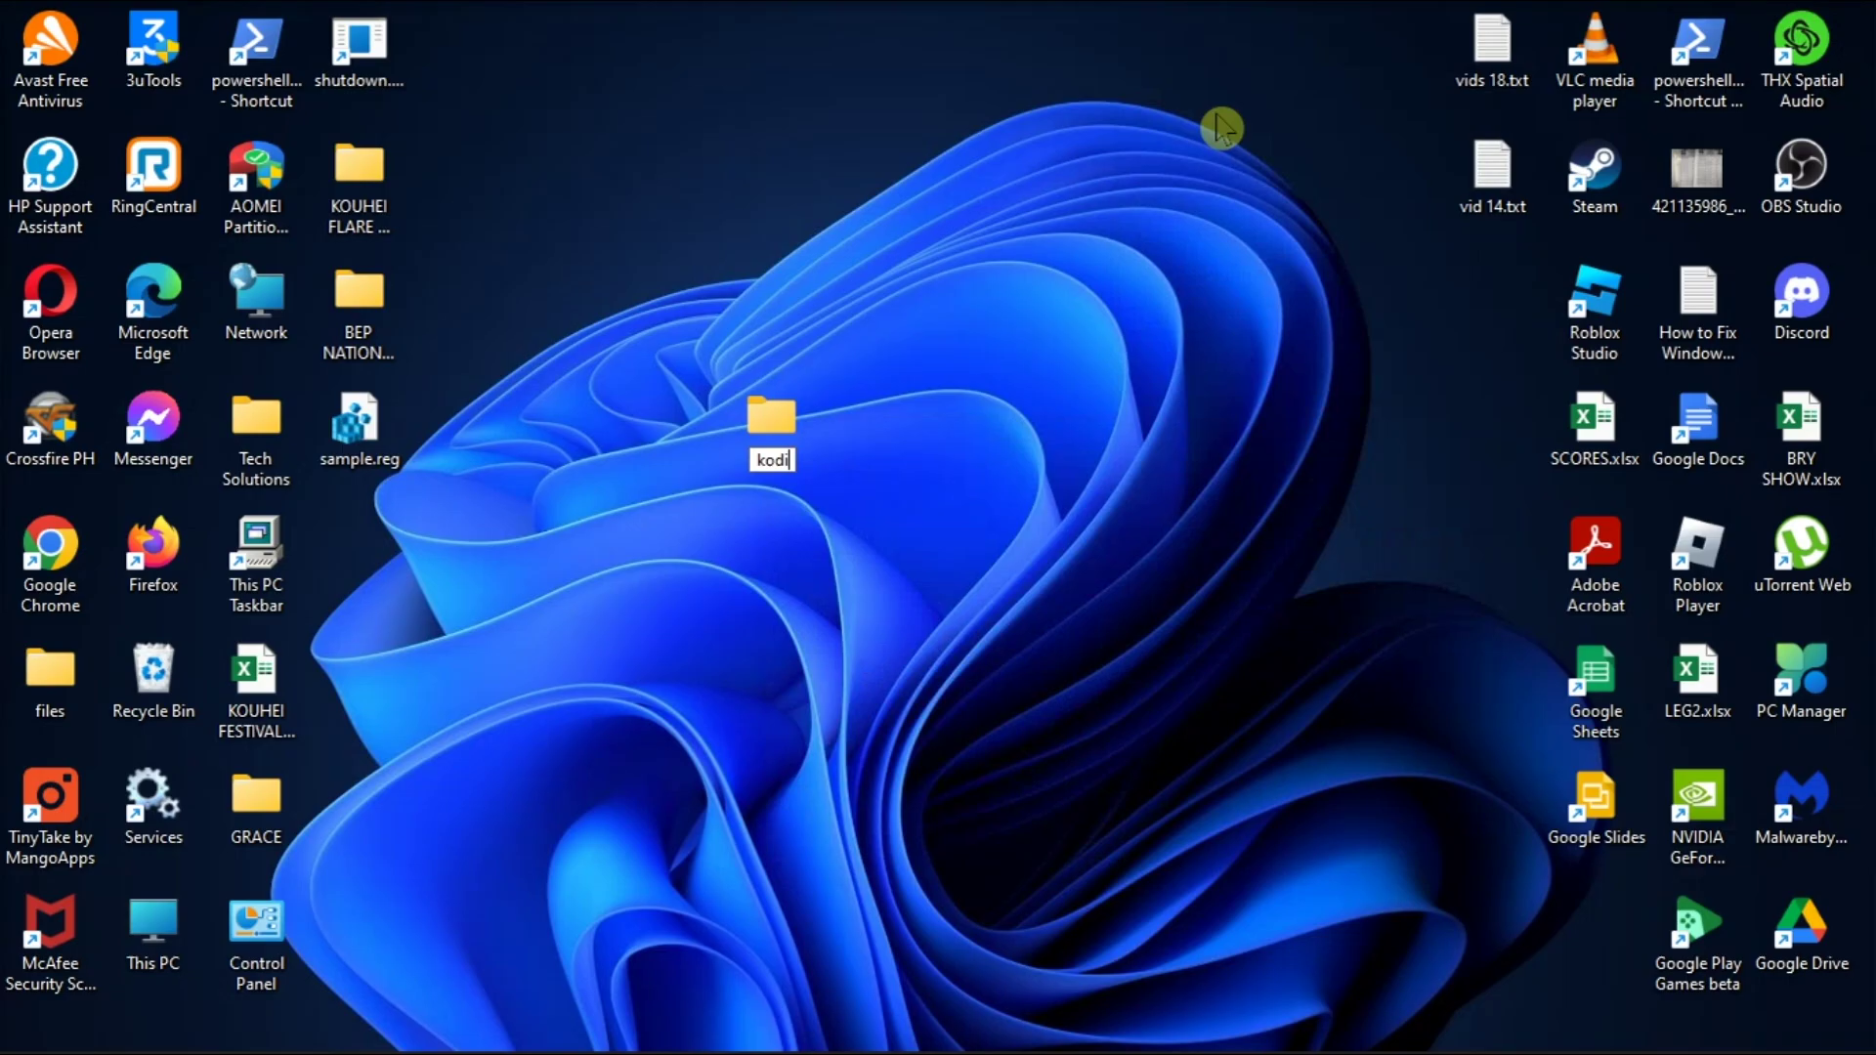
pyautogui.press('Return')
pyautogui.click(765, 458)
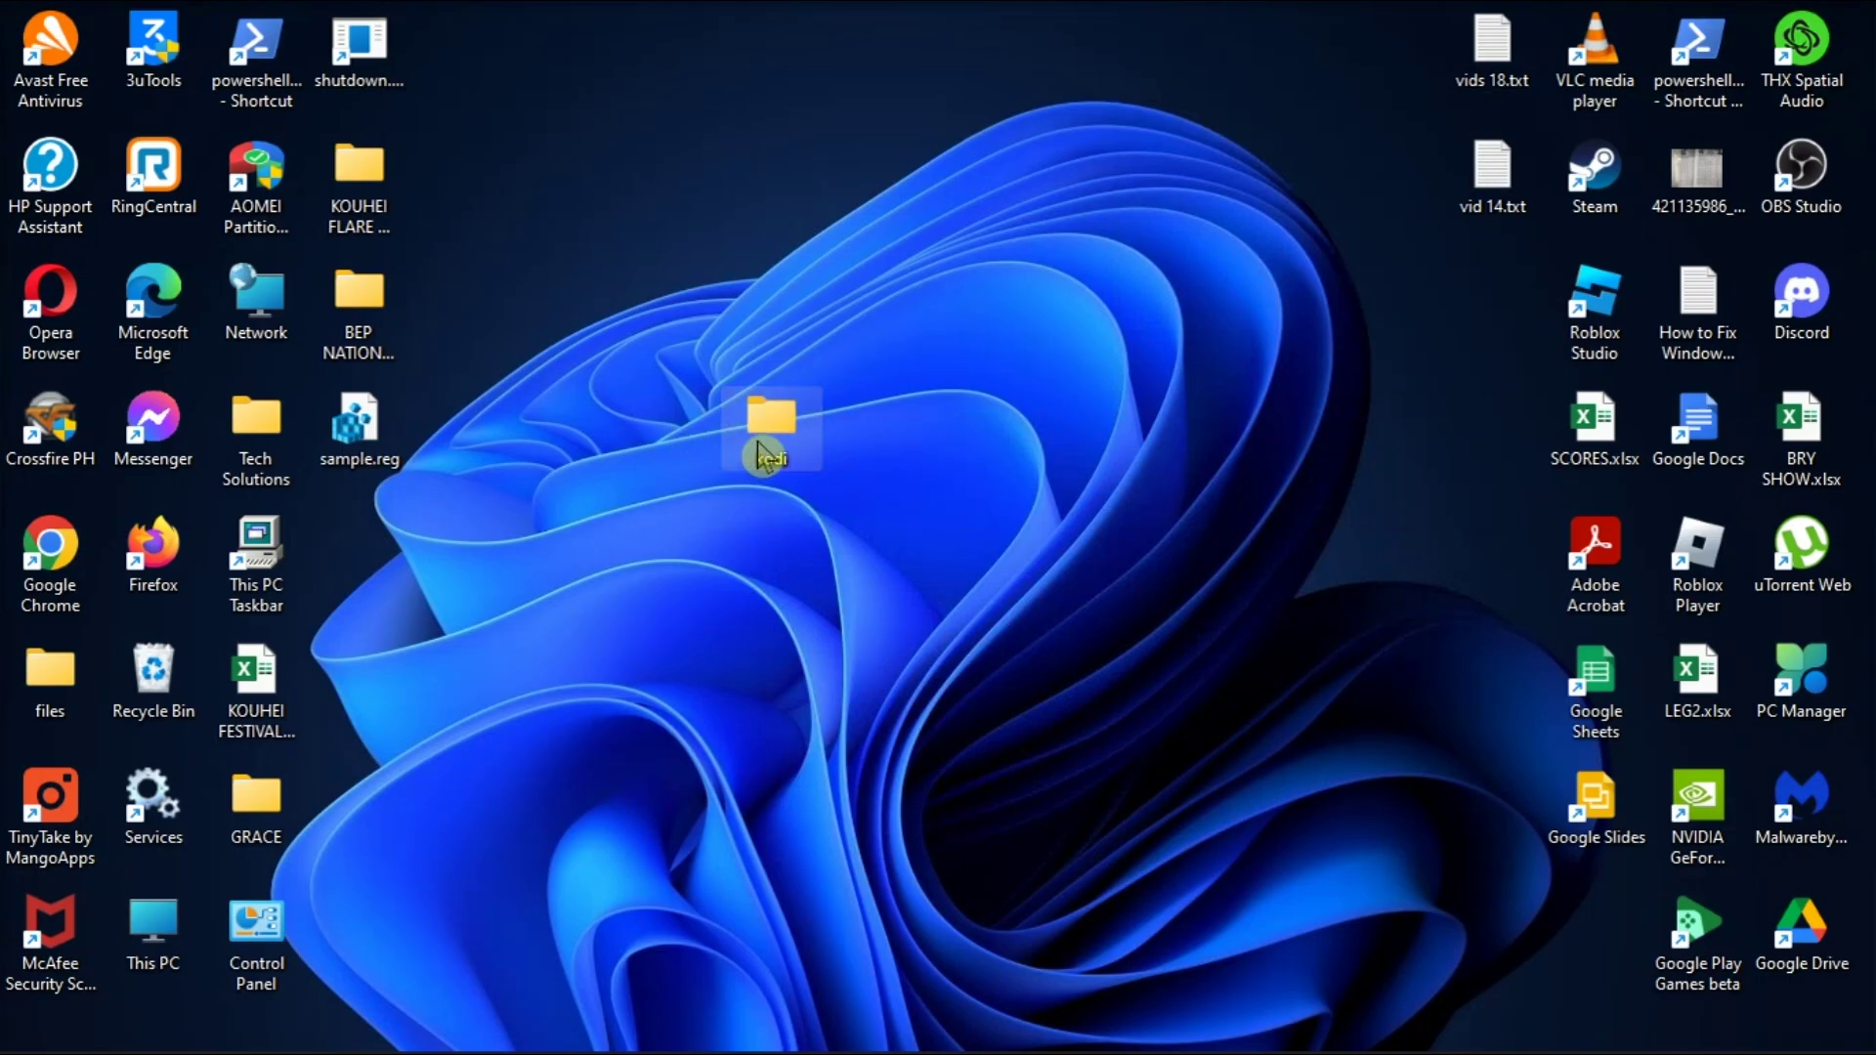
# Launch Run and go to %APPDATA%\Kodi\addons.
pyautogui.press('super')
pyautogui.write('run')
pyautogui.press('Return')
pyautogui.write('%APPDATA%\\Kodi\\addons')
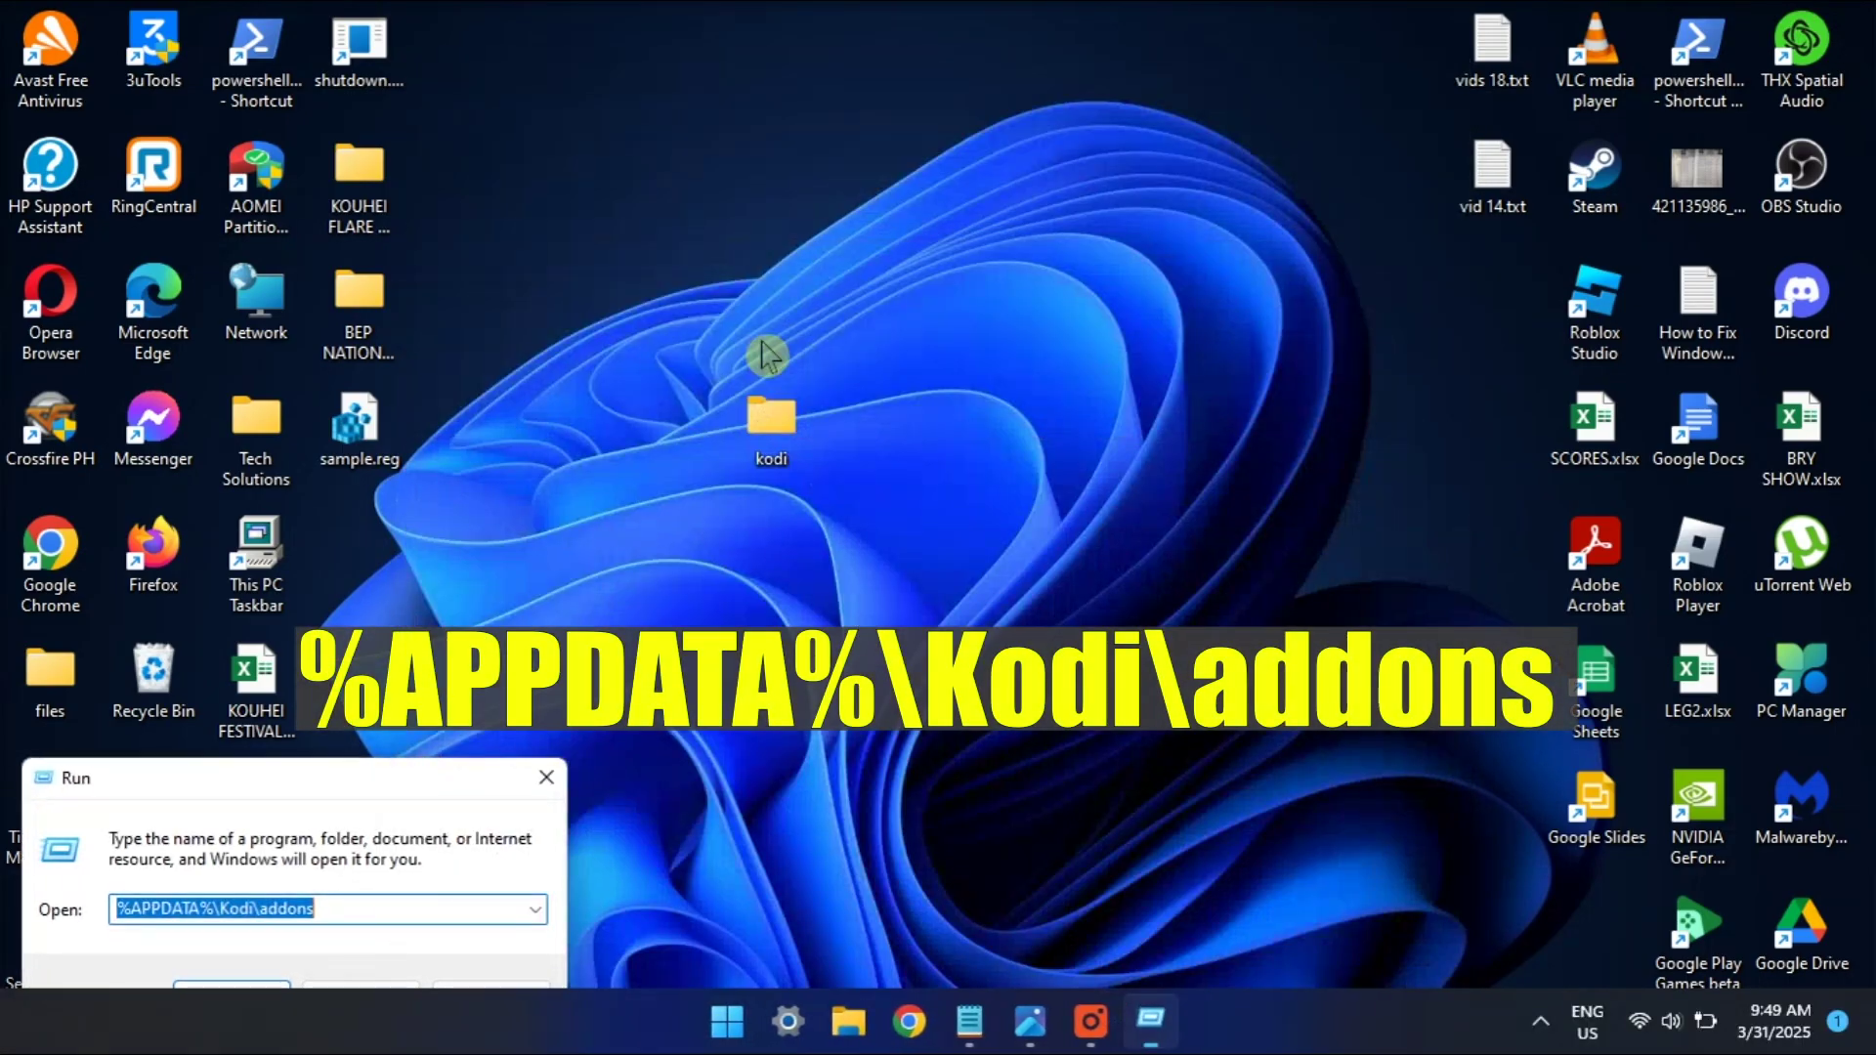
pyautogui.moveTo(352, 778); pyautogui.dragTo(926, 246)
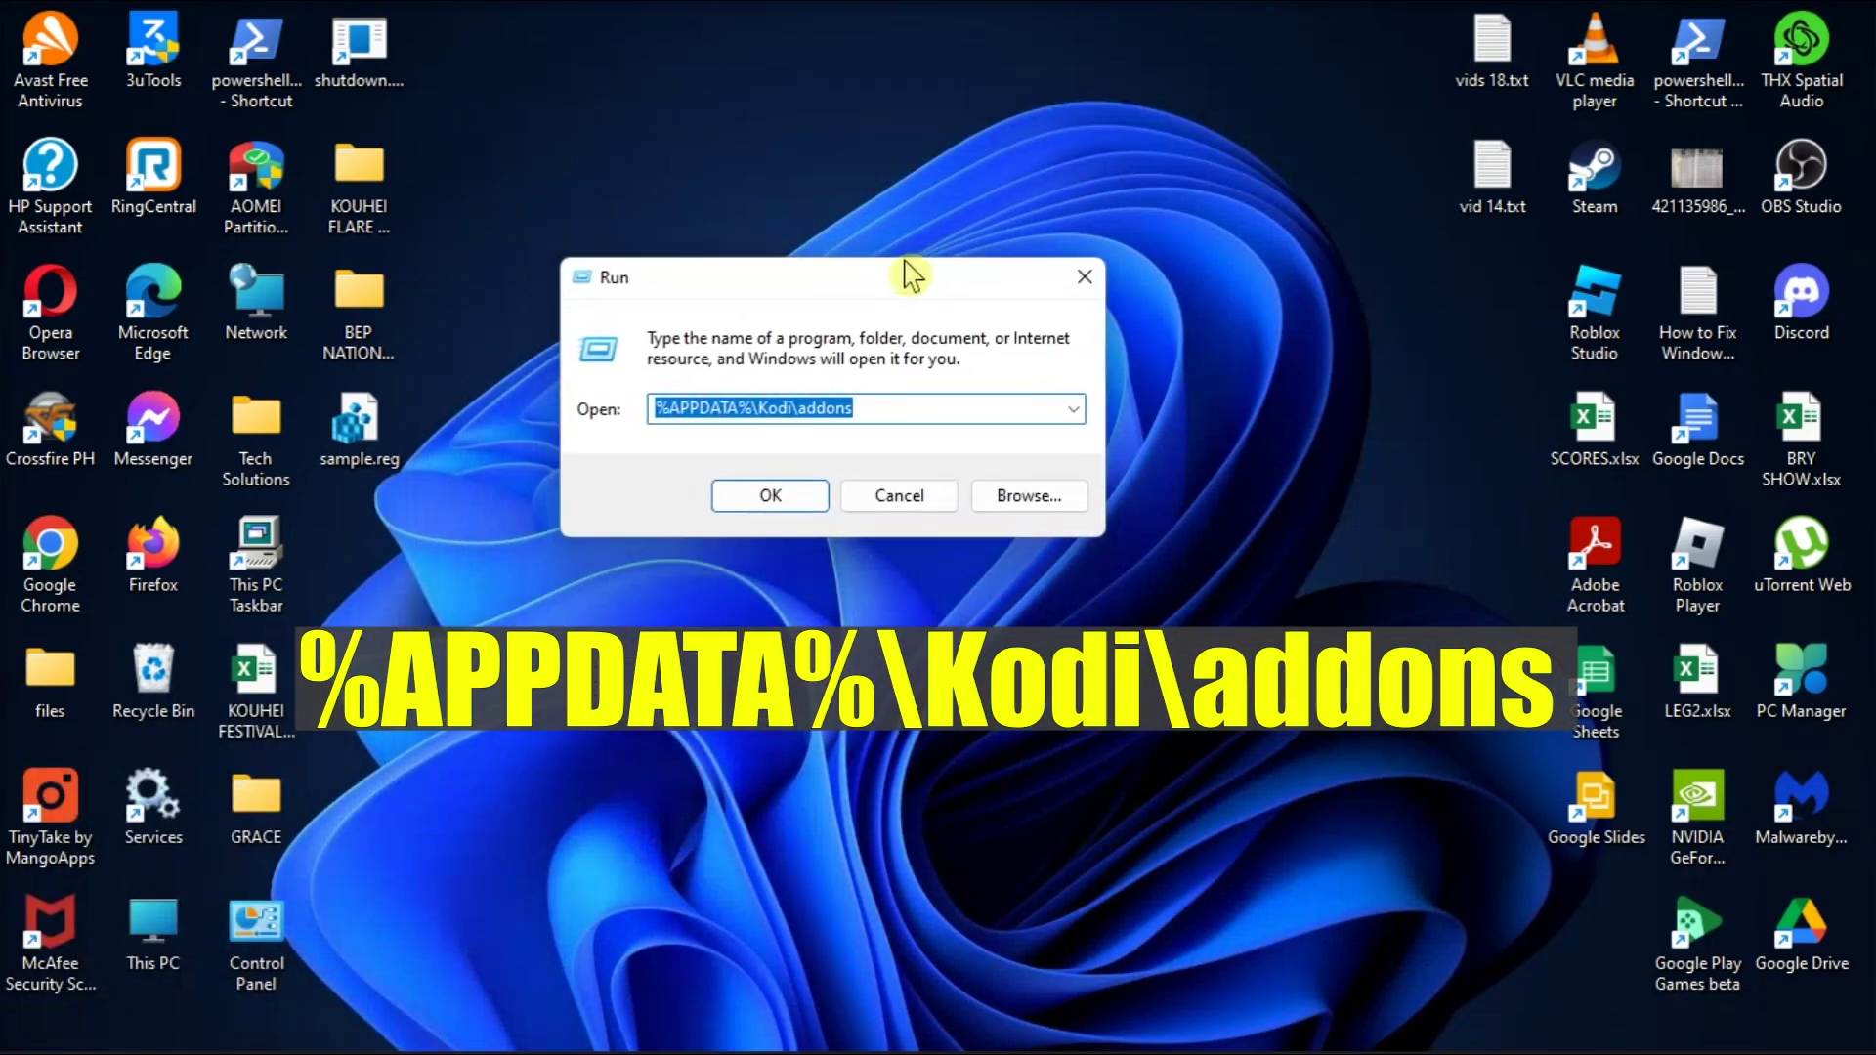
pyautogui.click(931, 377)
pyautogui.press('Return')
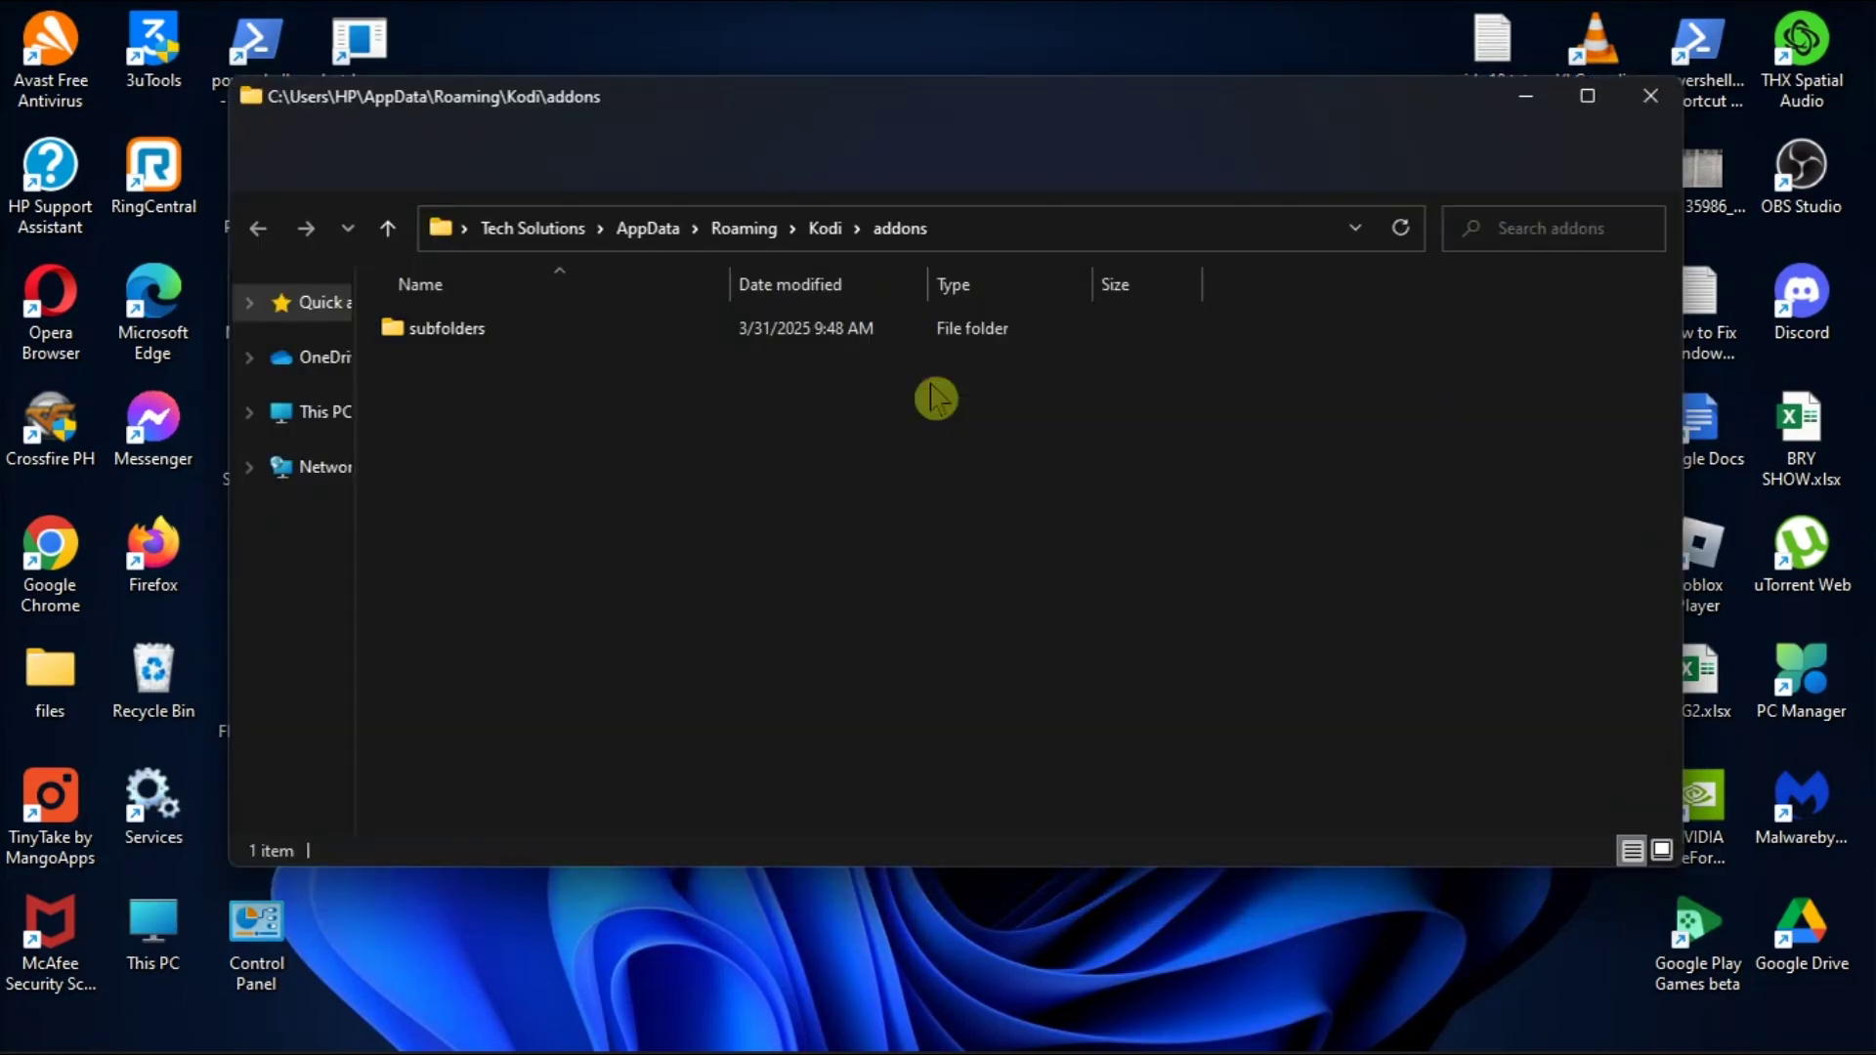
# Copy the subfolders folder from Kodi's addons and minimize Explorer to show the desktop.
pyautogui.click(811, 335)
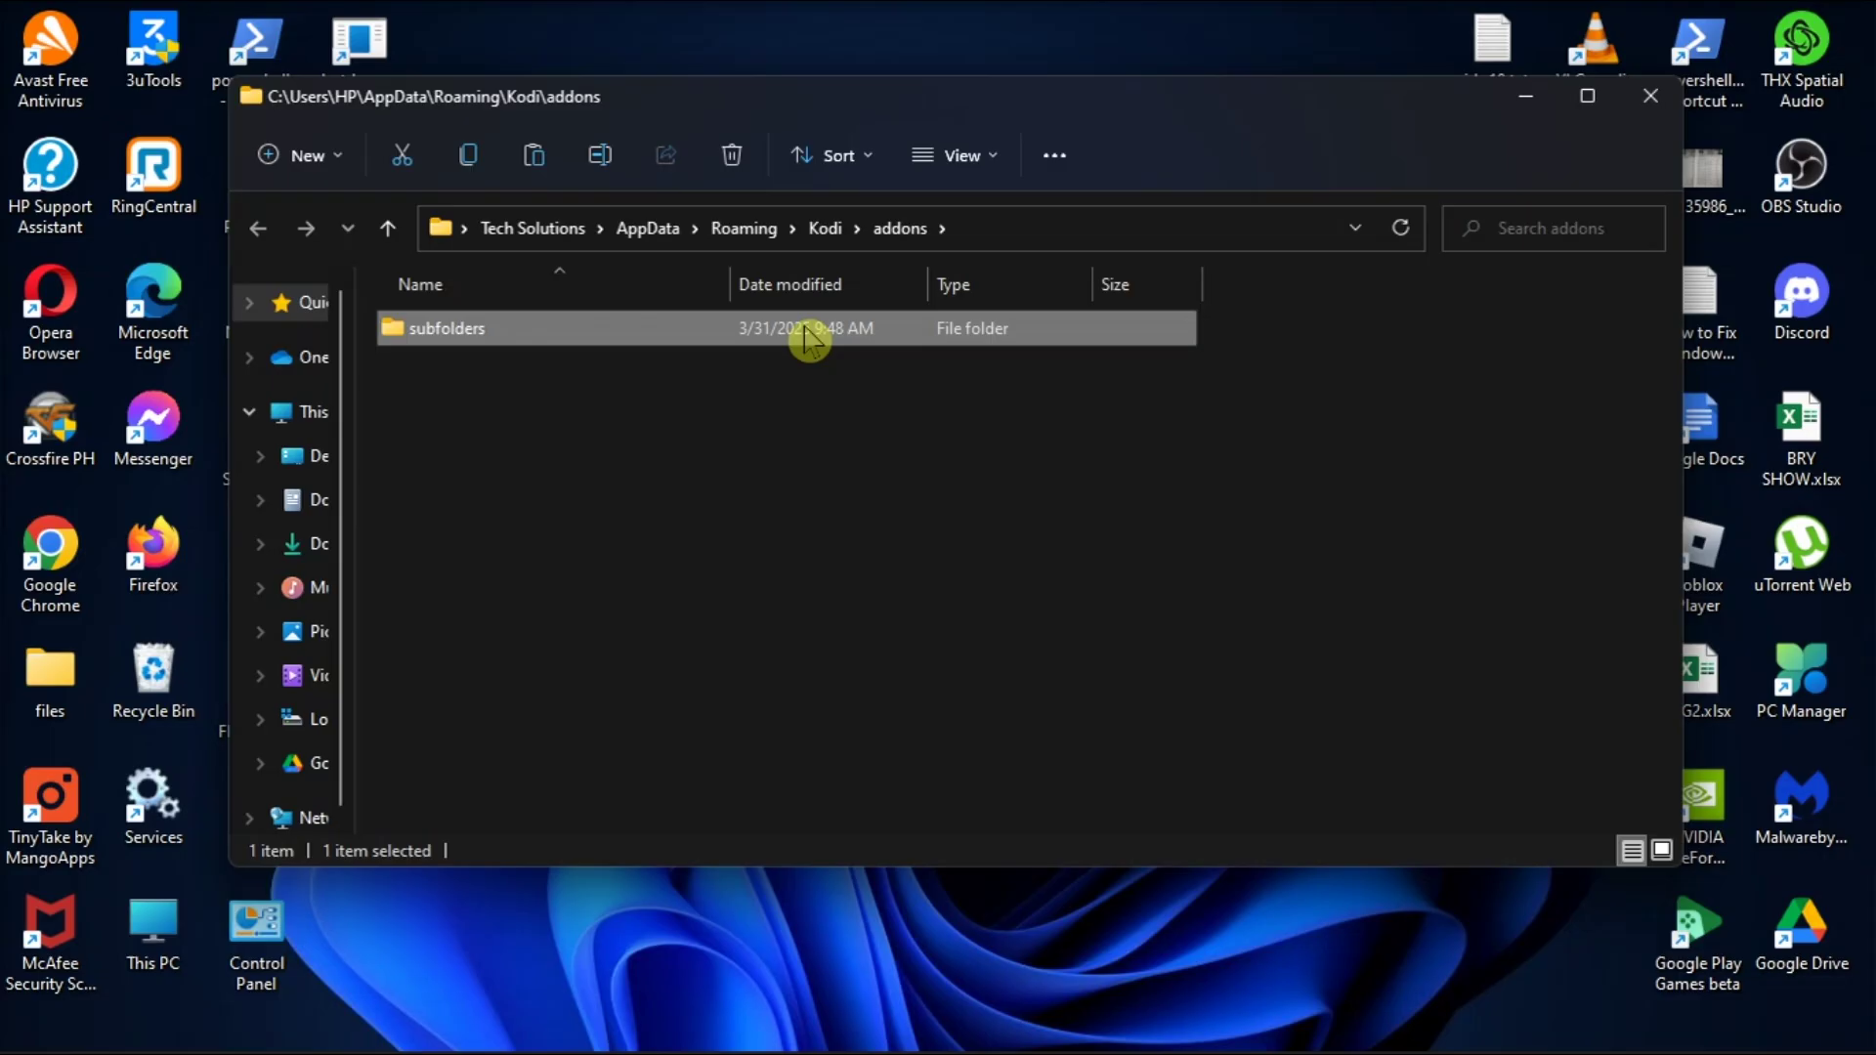
pyautogui.rightClick(820, 334)
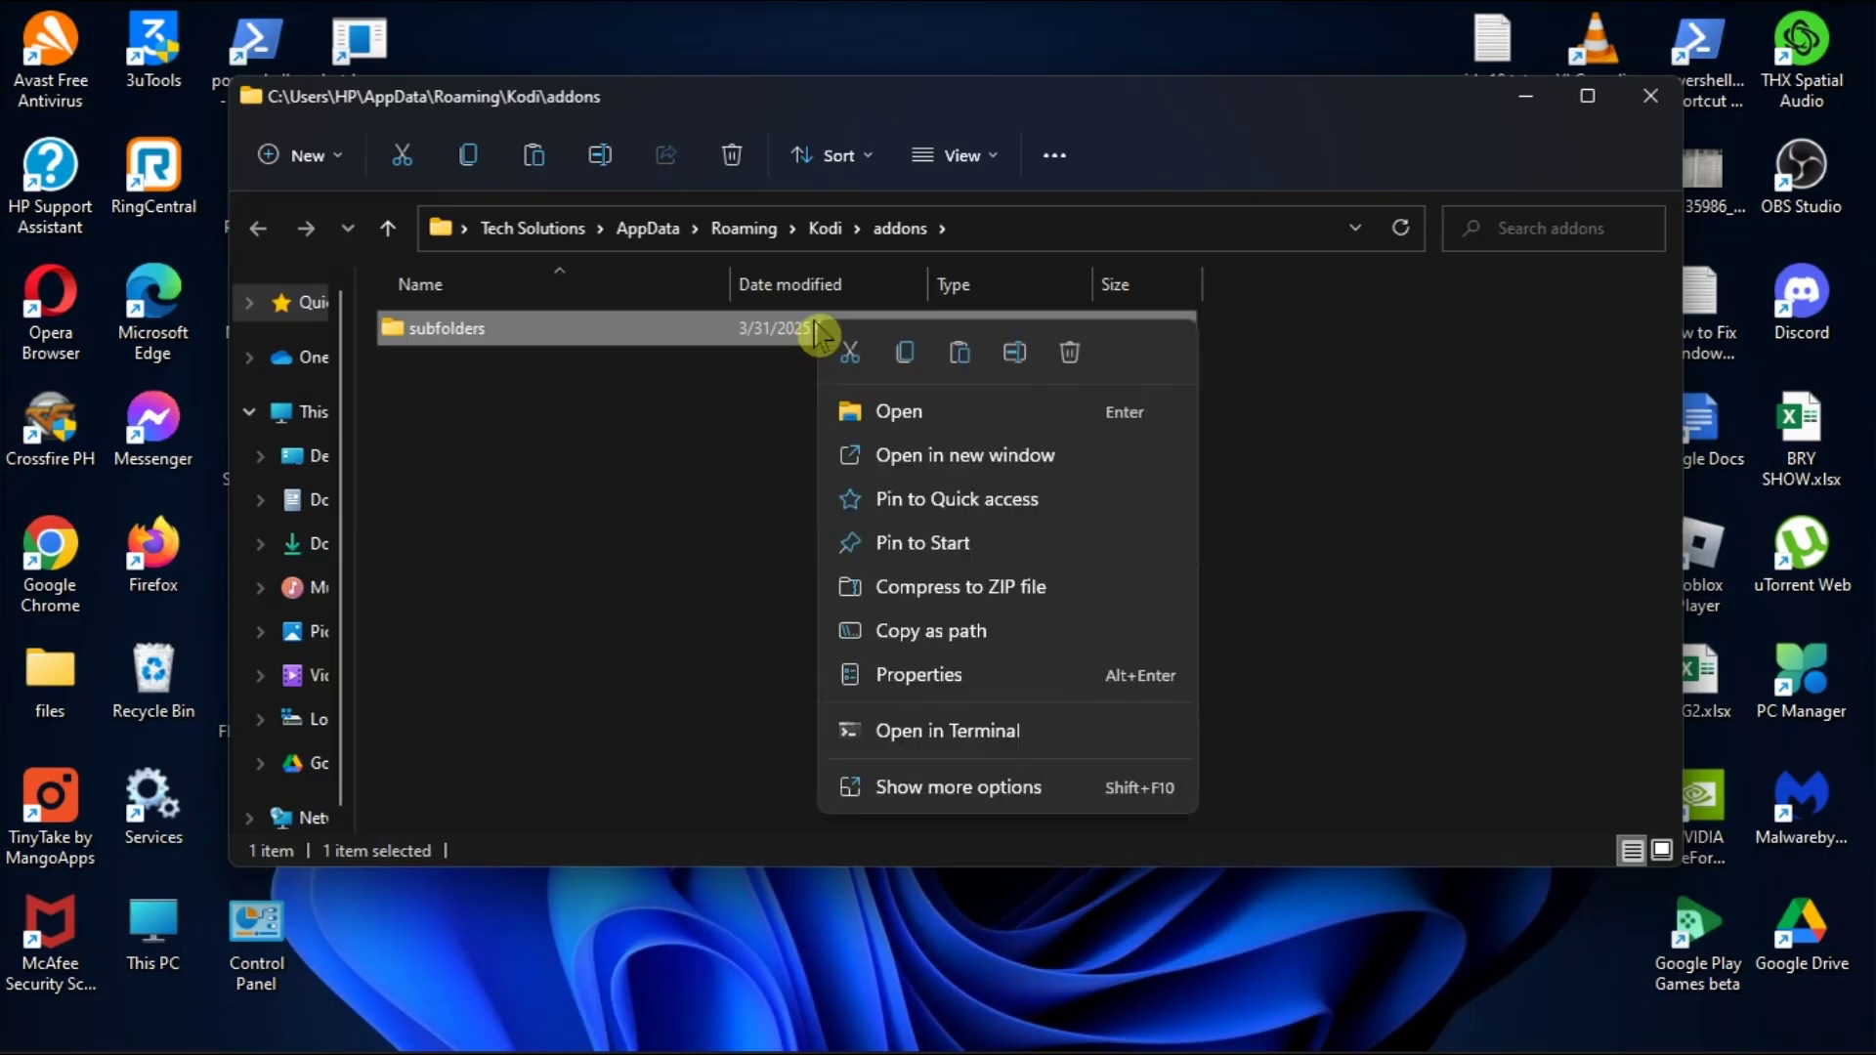
pyautogui.click(905, 353)
pyautogui.click(1527, 105)
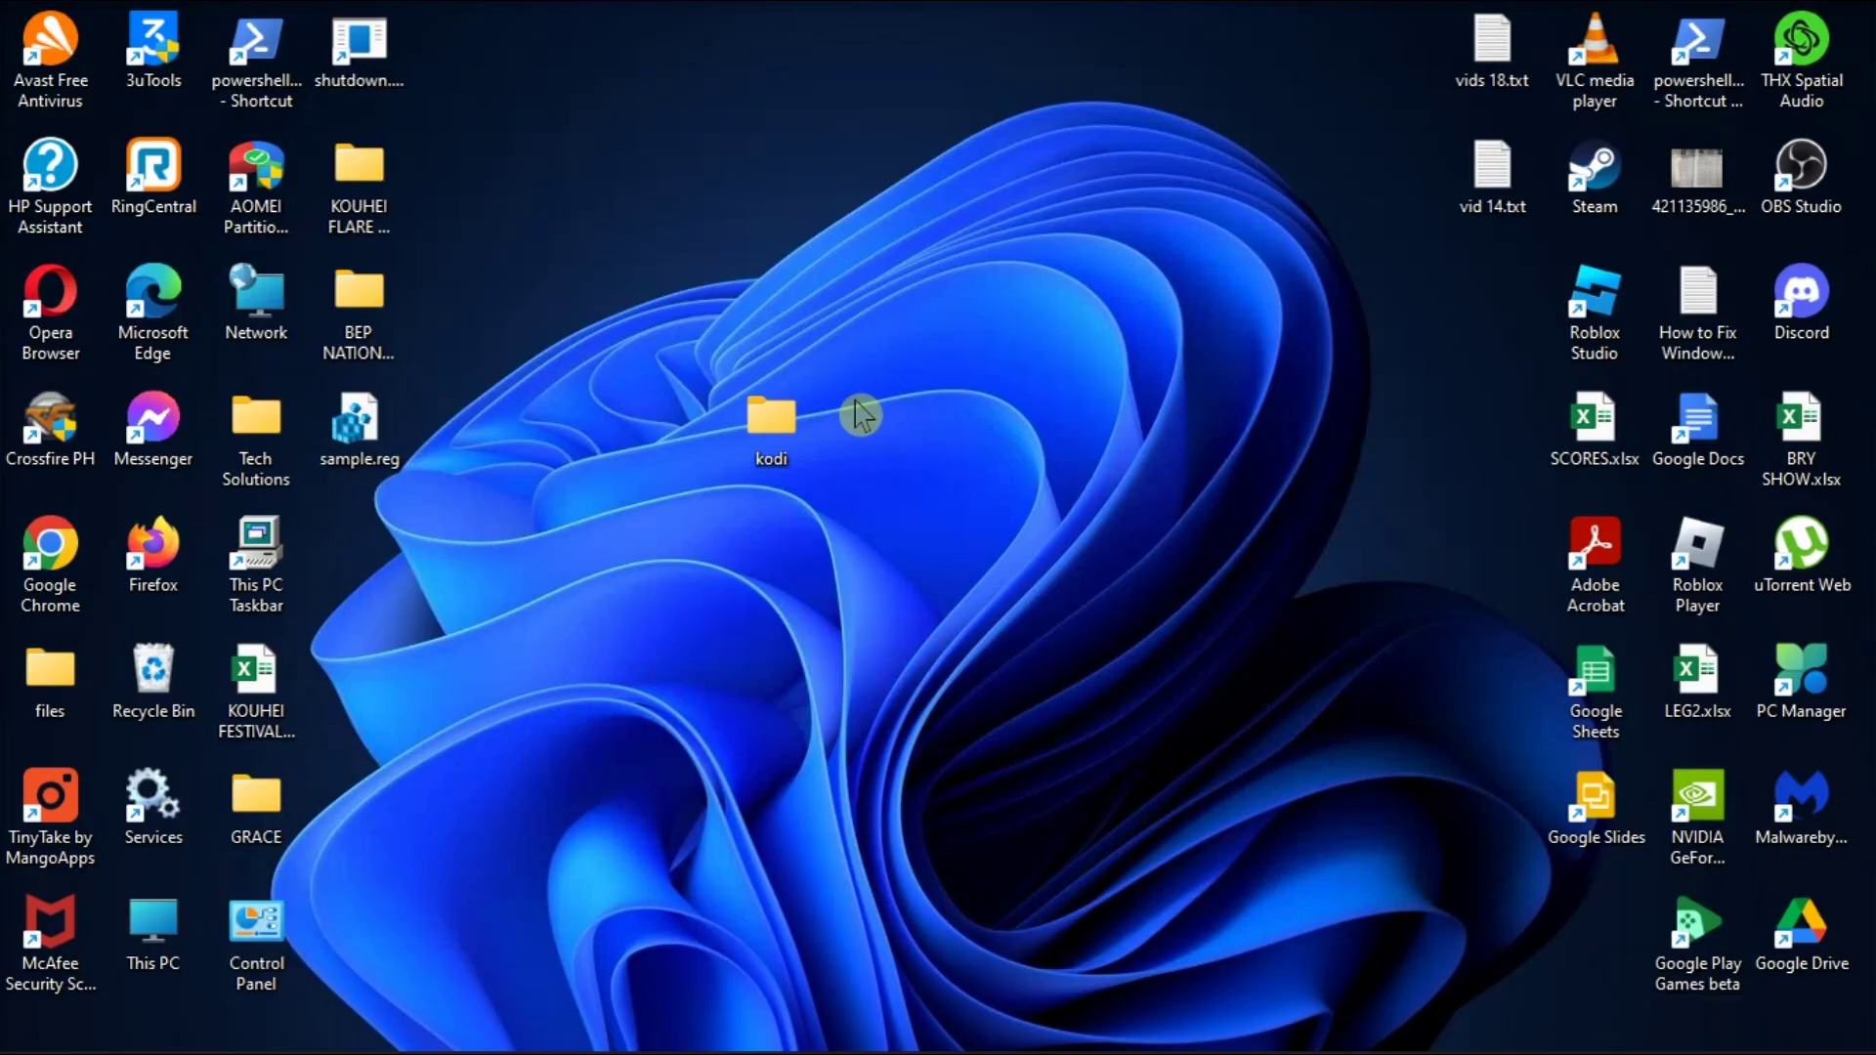
# Enter the desktop kodi folder, then restore the addons folder window over the Kodi logo.
pyautogui.doubleClick(764, 418)
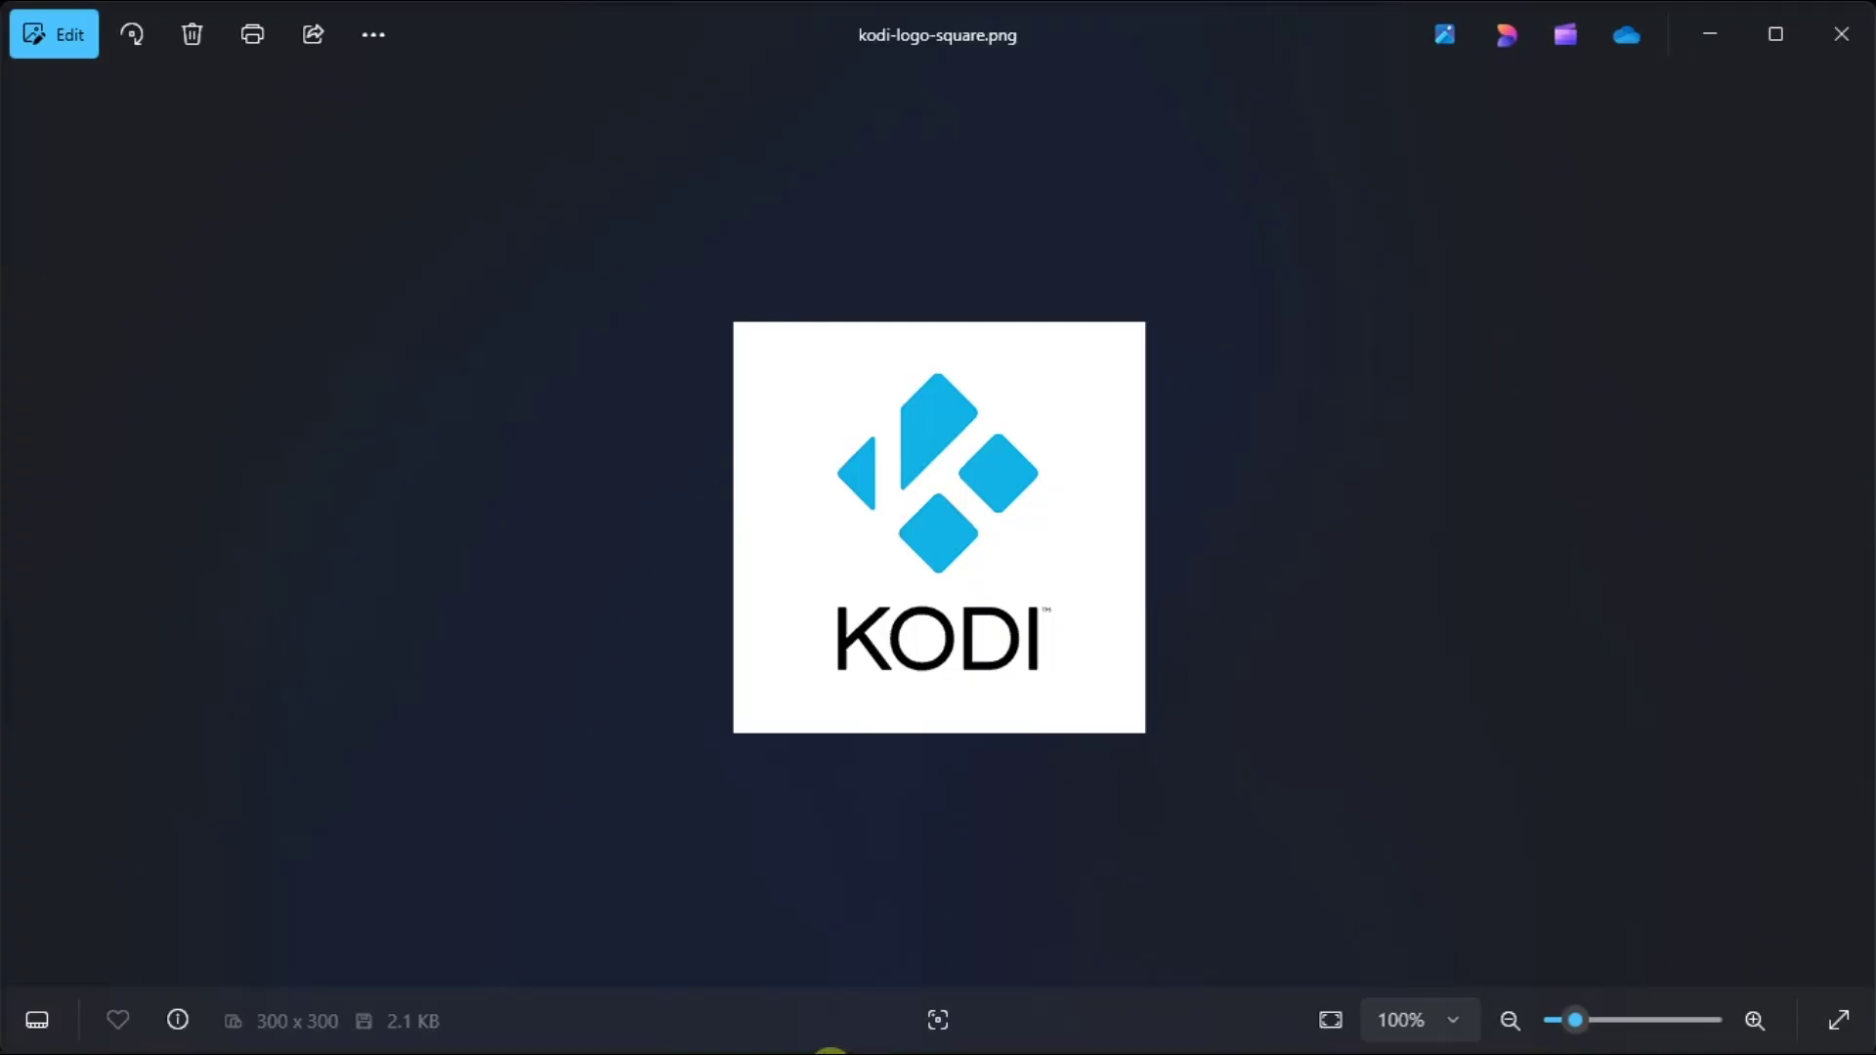
pyautogui.click(876, 1022)
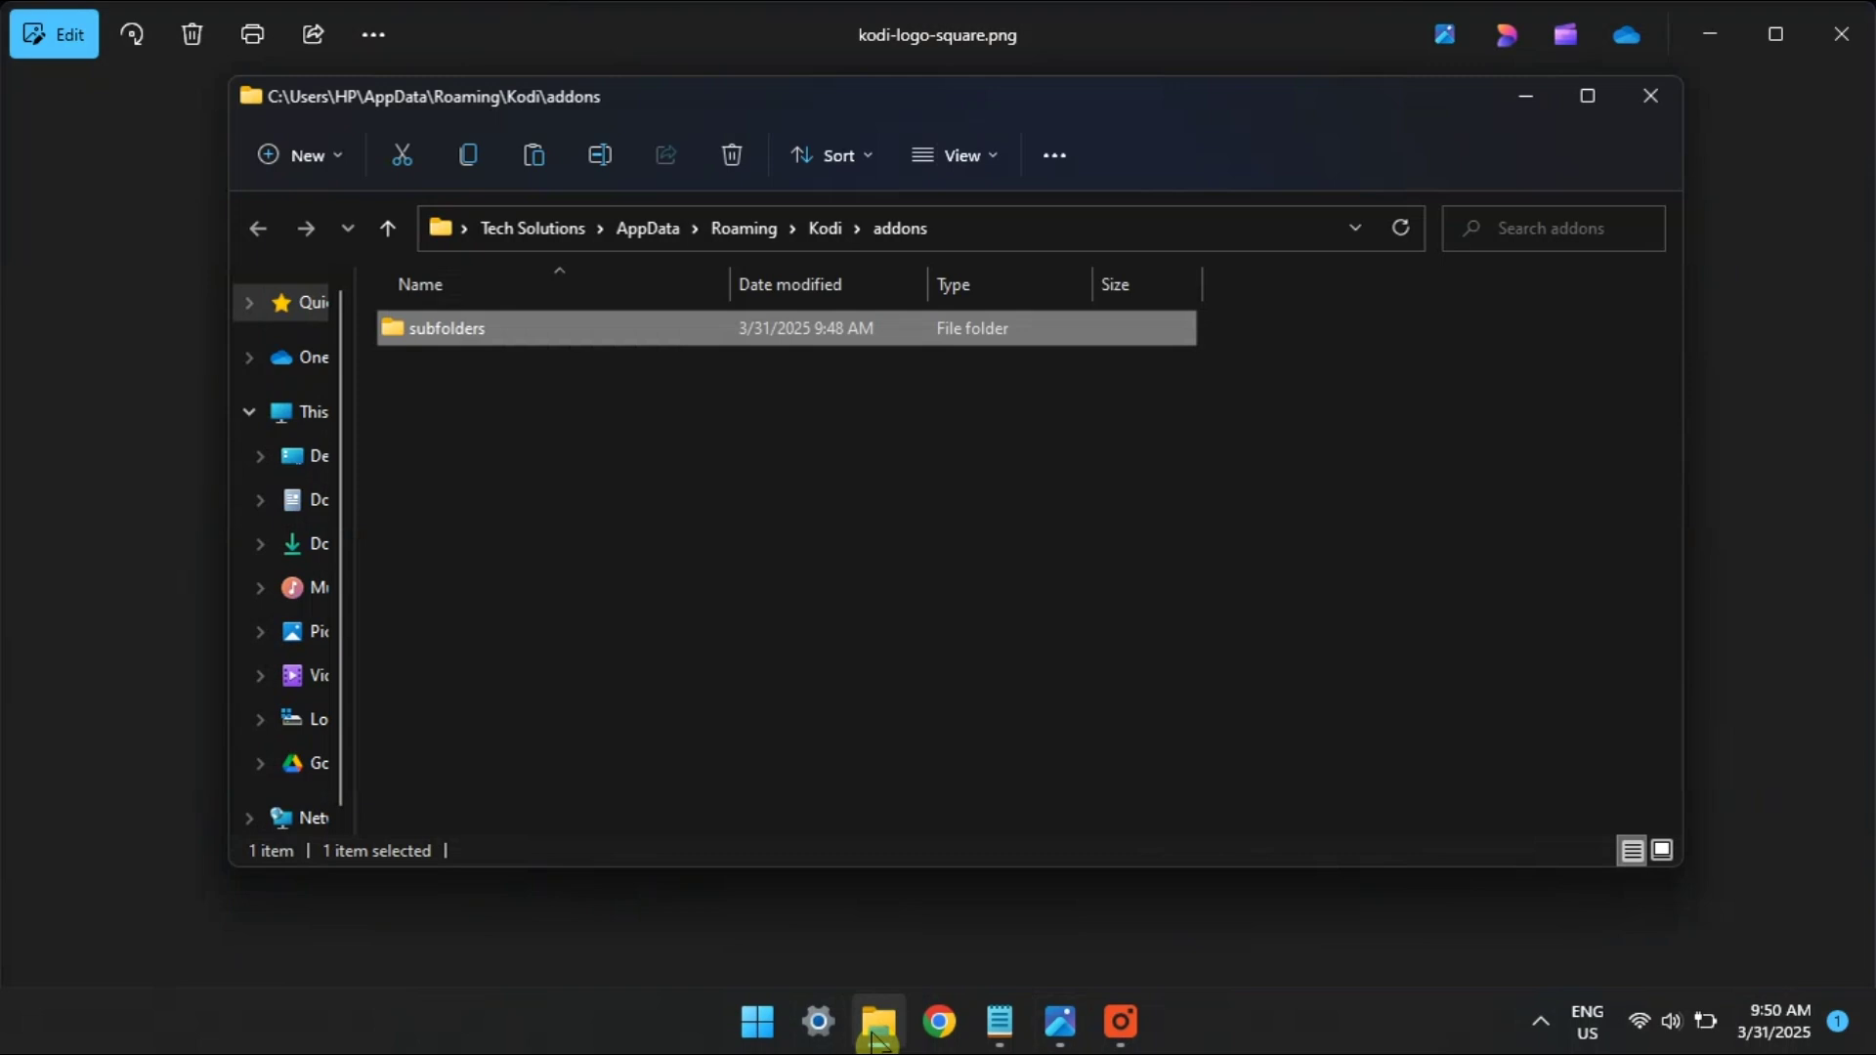
pyautogui.click(877, 1022)
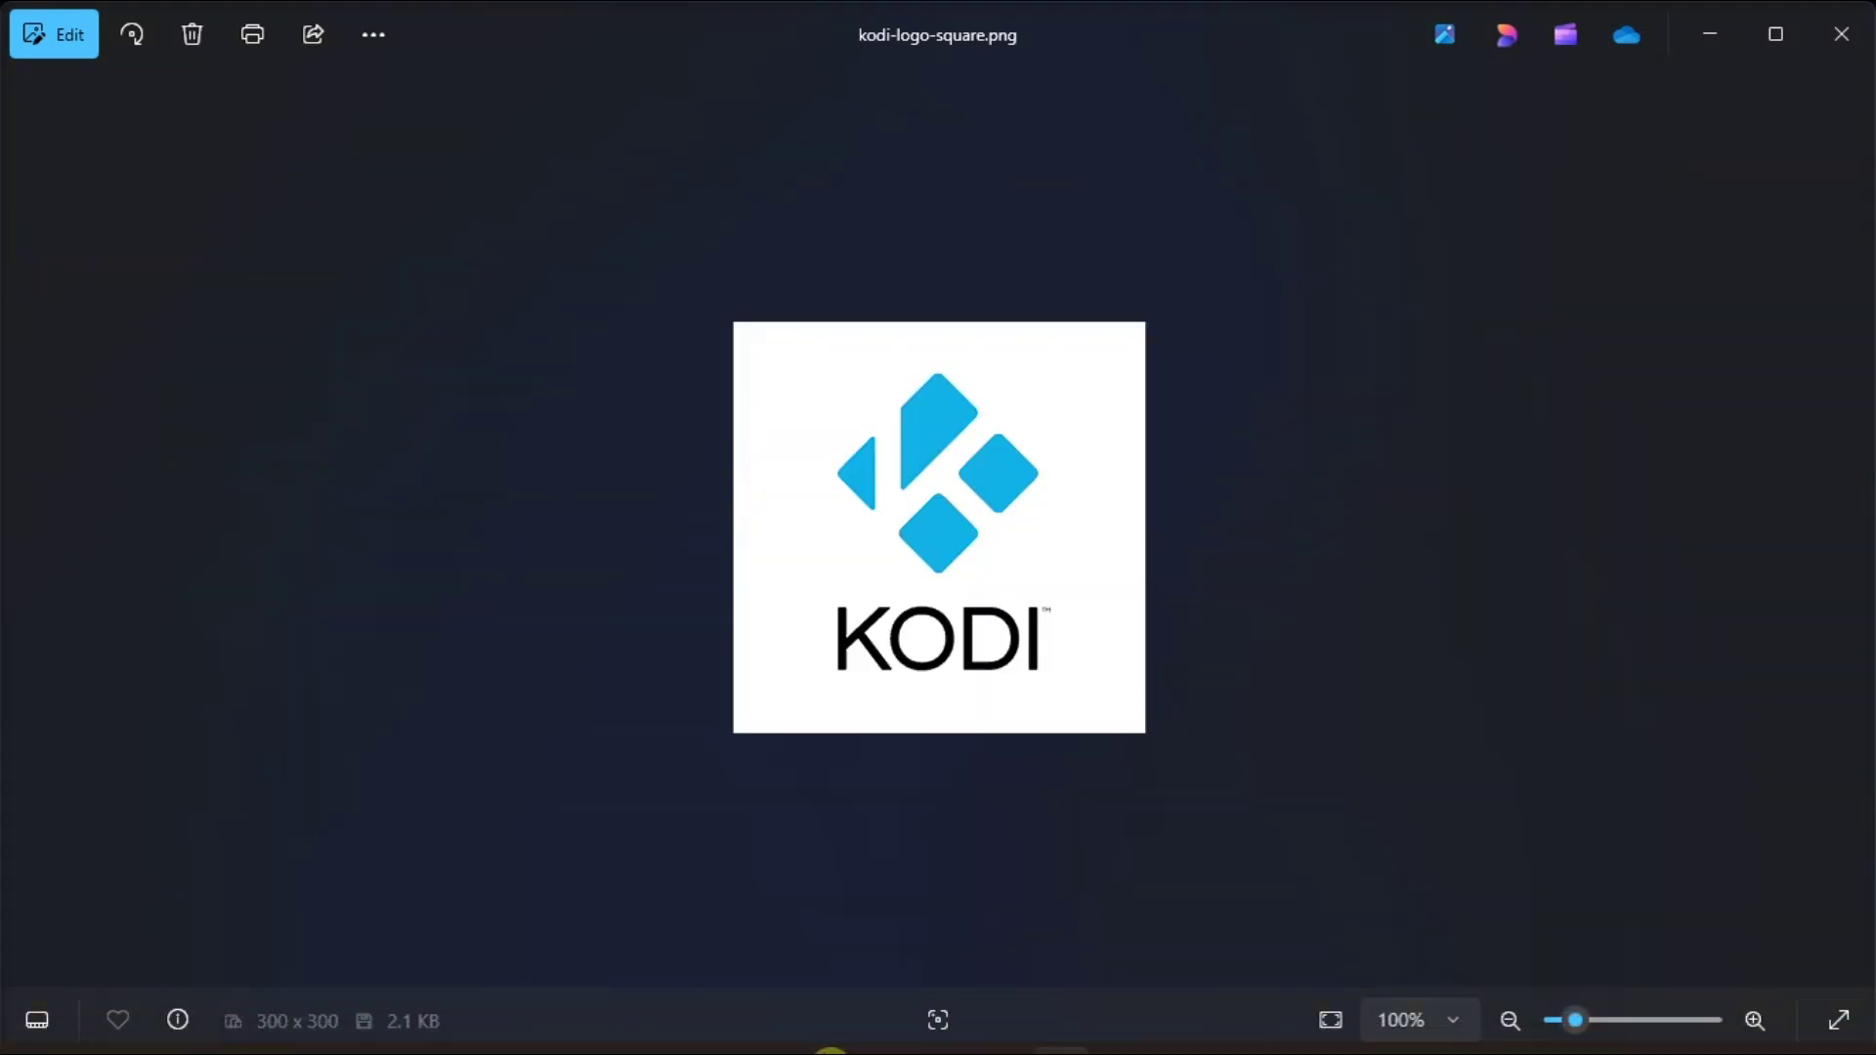
pyautogui.click(878, 1027)
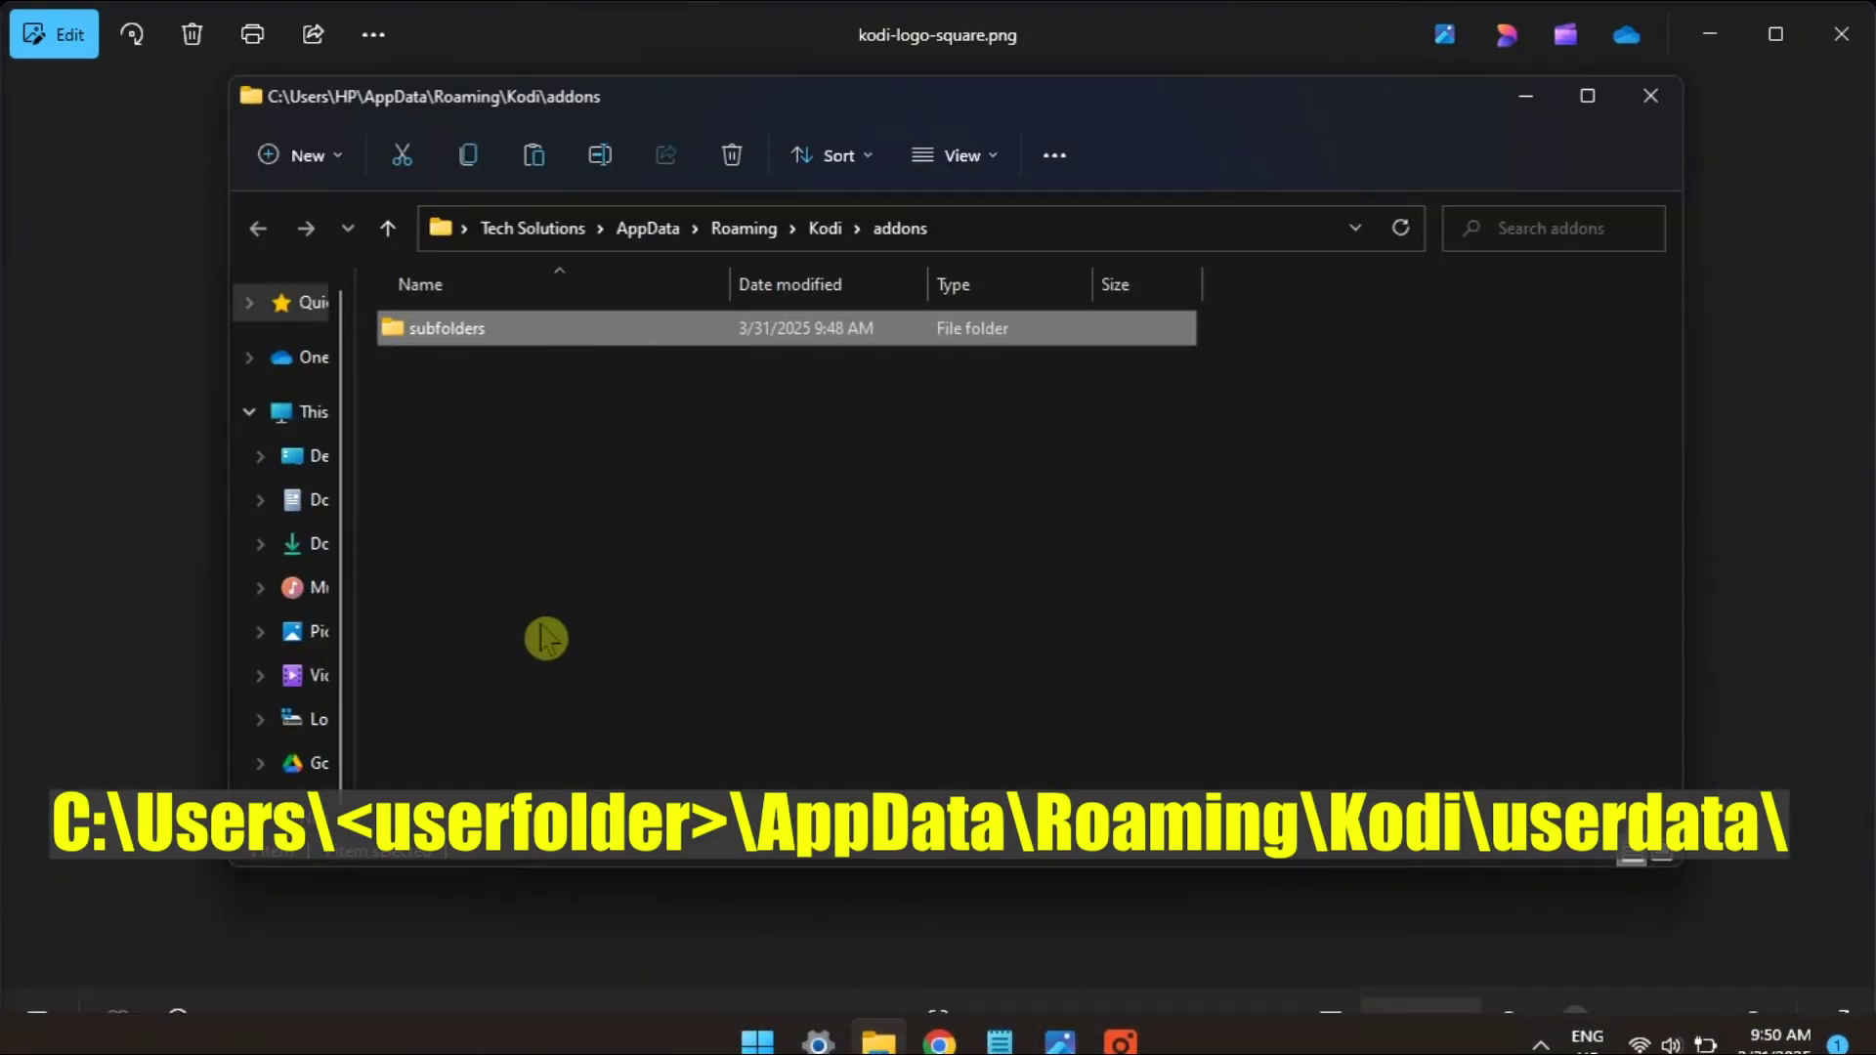
# Navigate from This PC through Local Disk (C:) and Users toward Kodi's Roaming folder.
pyautogui.click(305, 414)
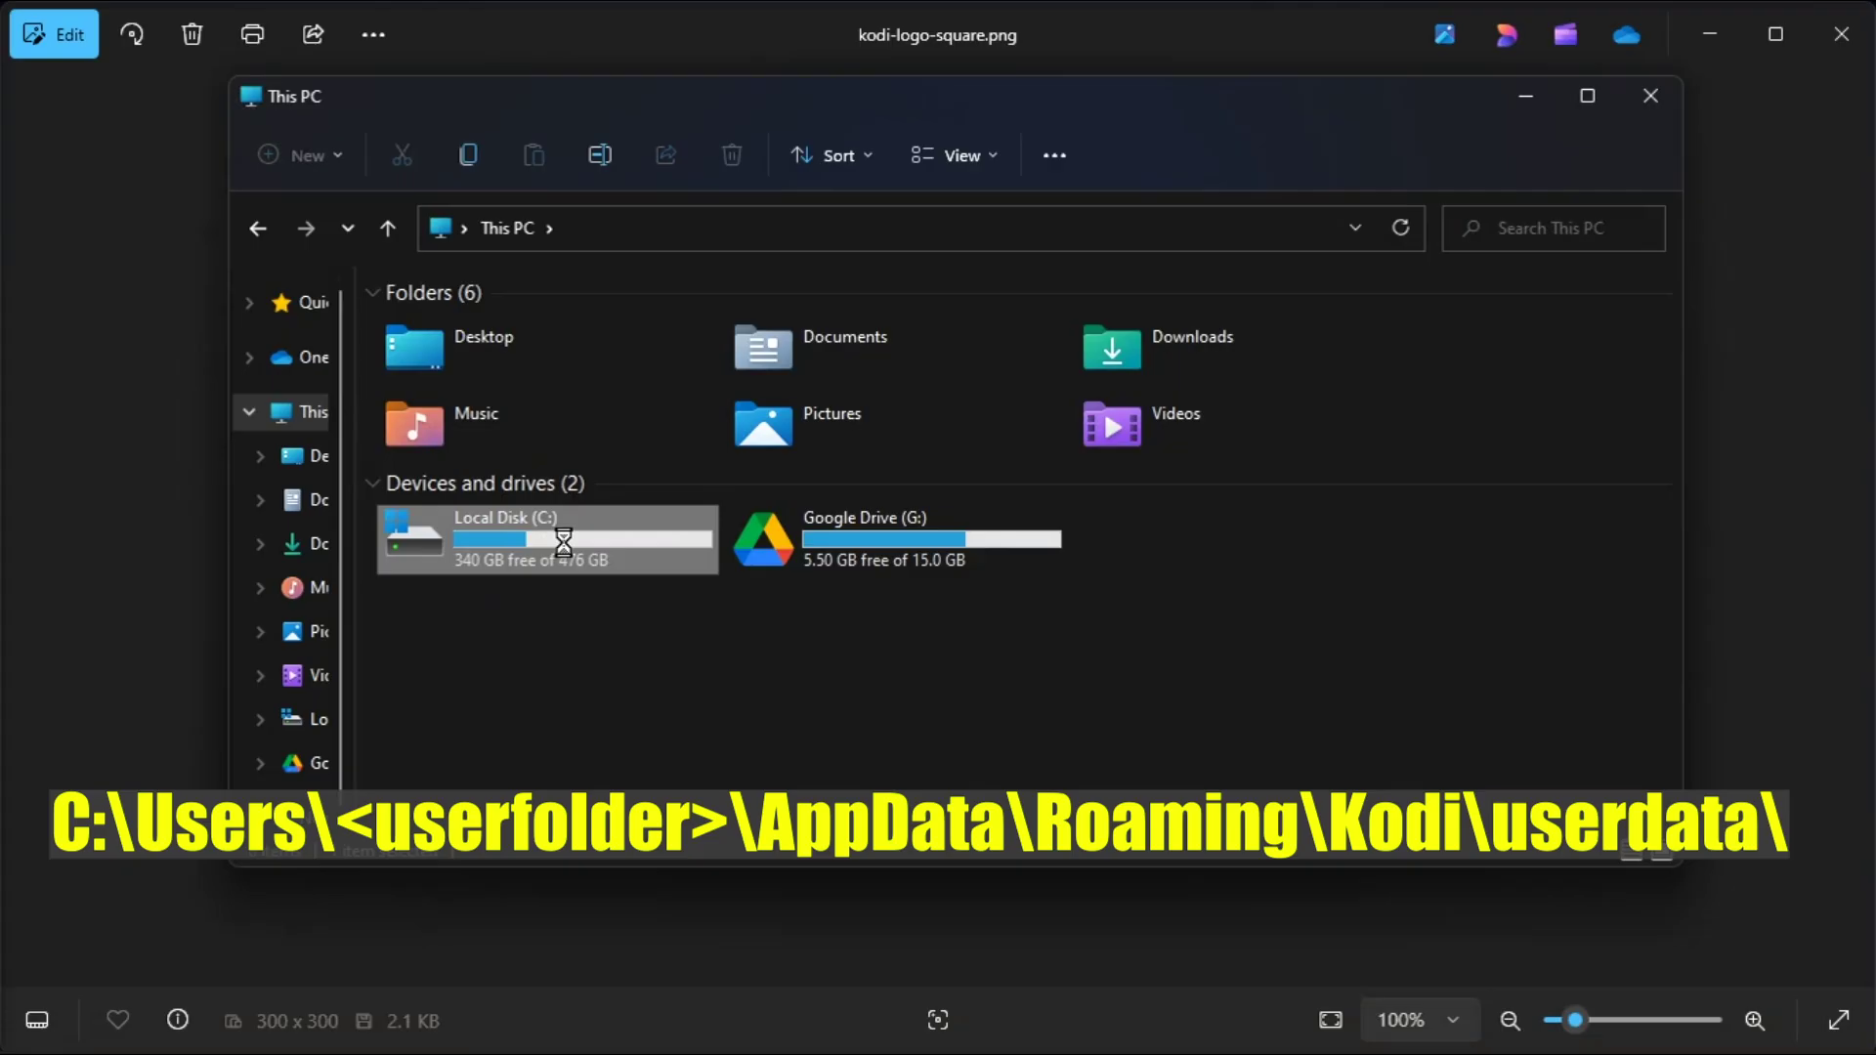
pyautogui.doubleClick(547, 543)
pyautogui.click(546, 543)
pyautogui.scroll(-3, 546, 557)
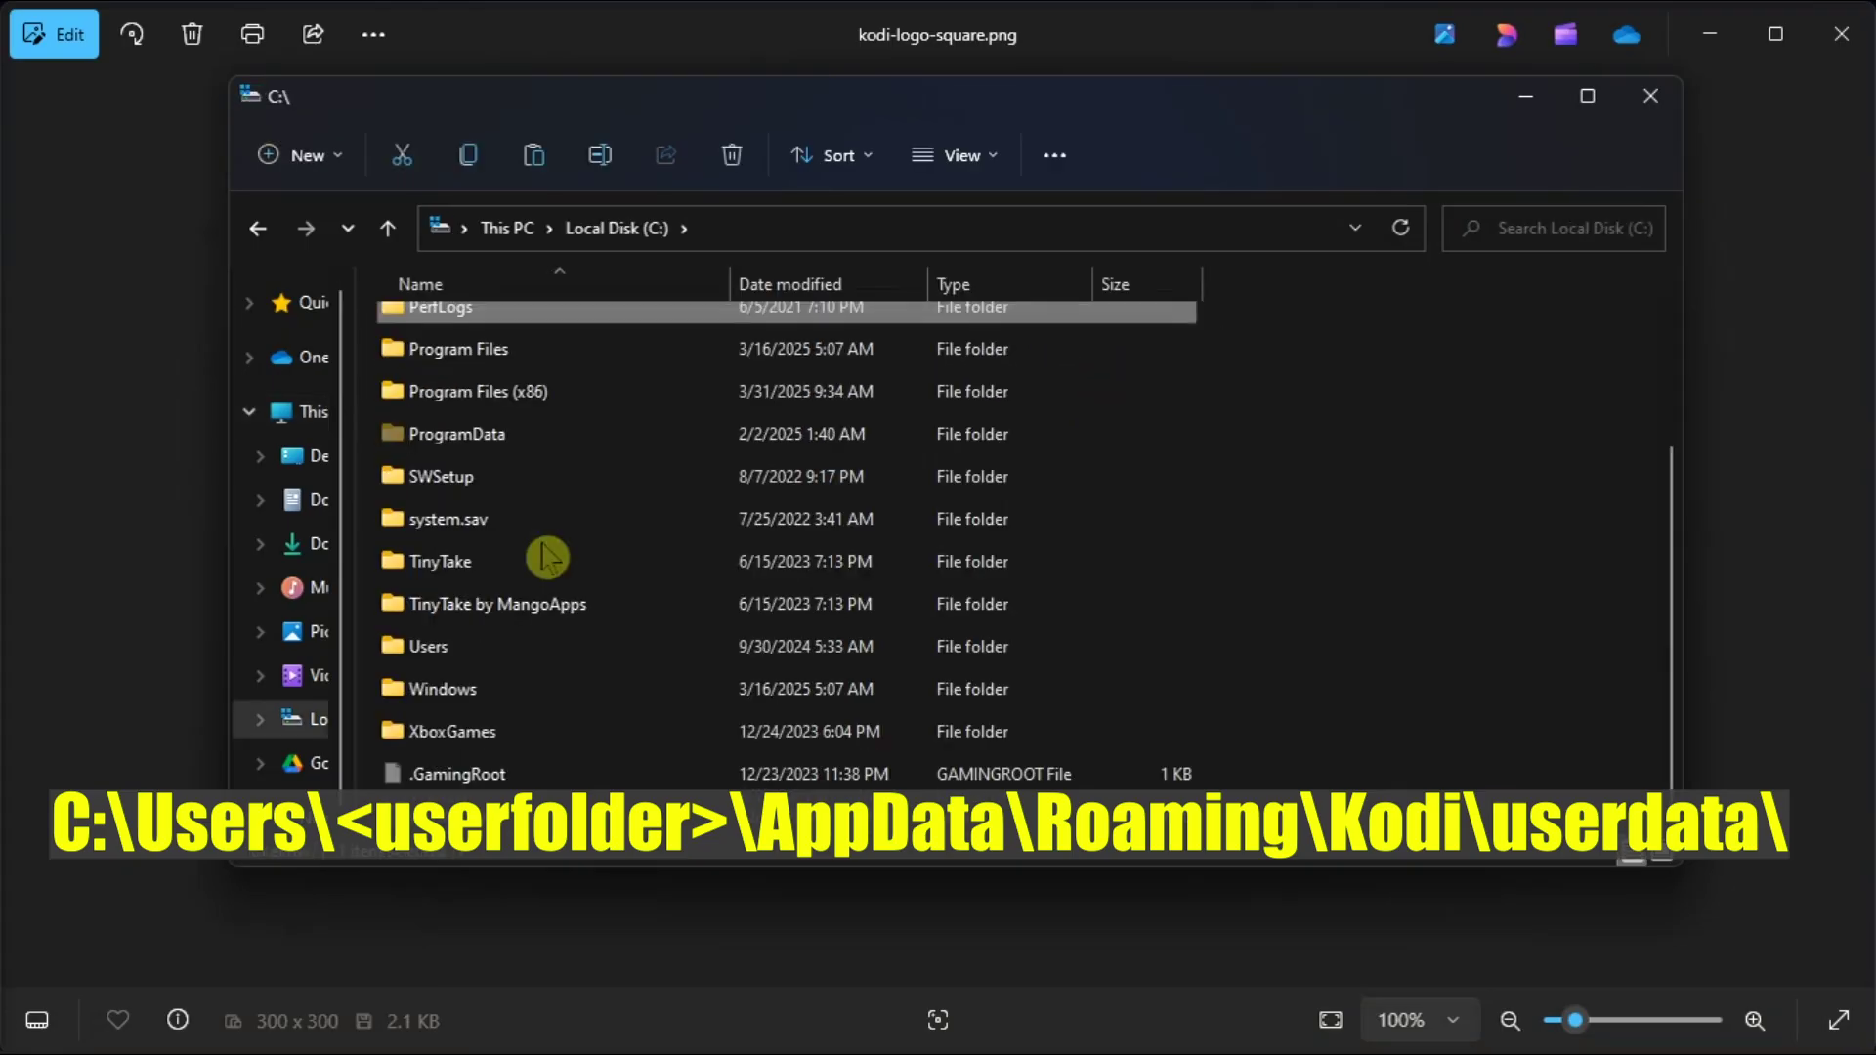
pyautogui.doubleClick(461, 645)
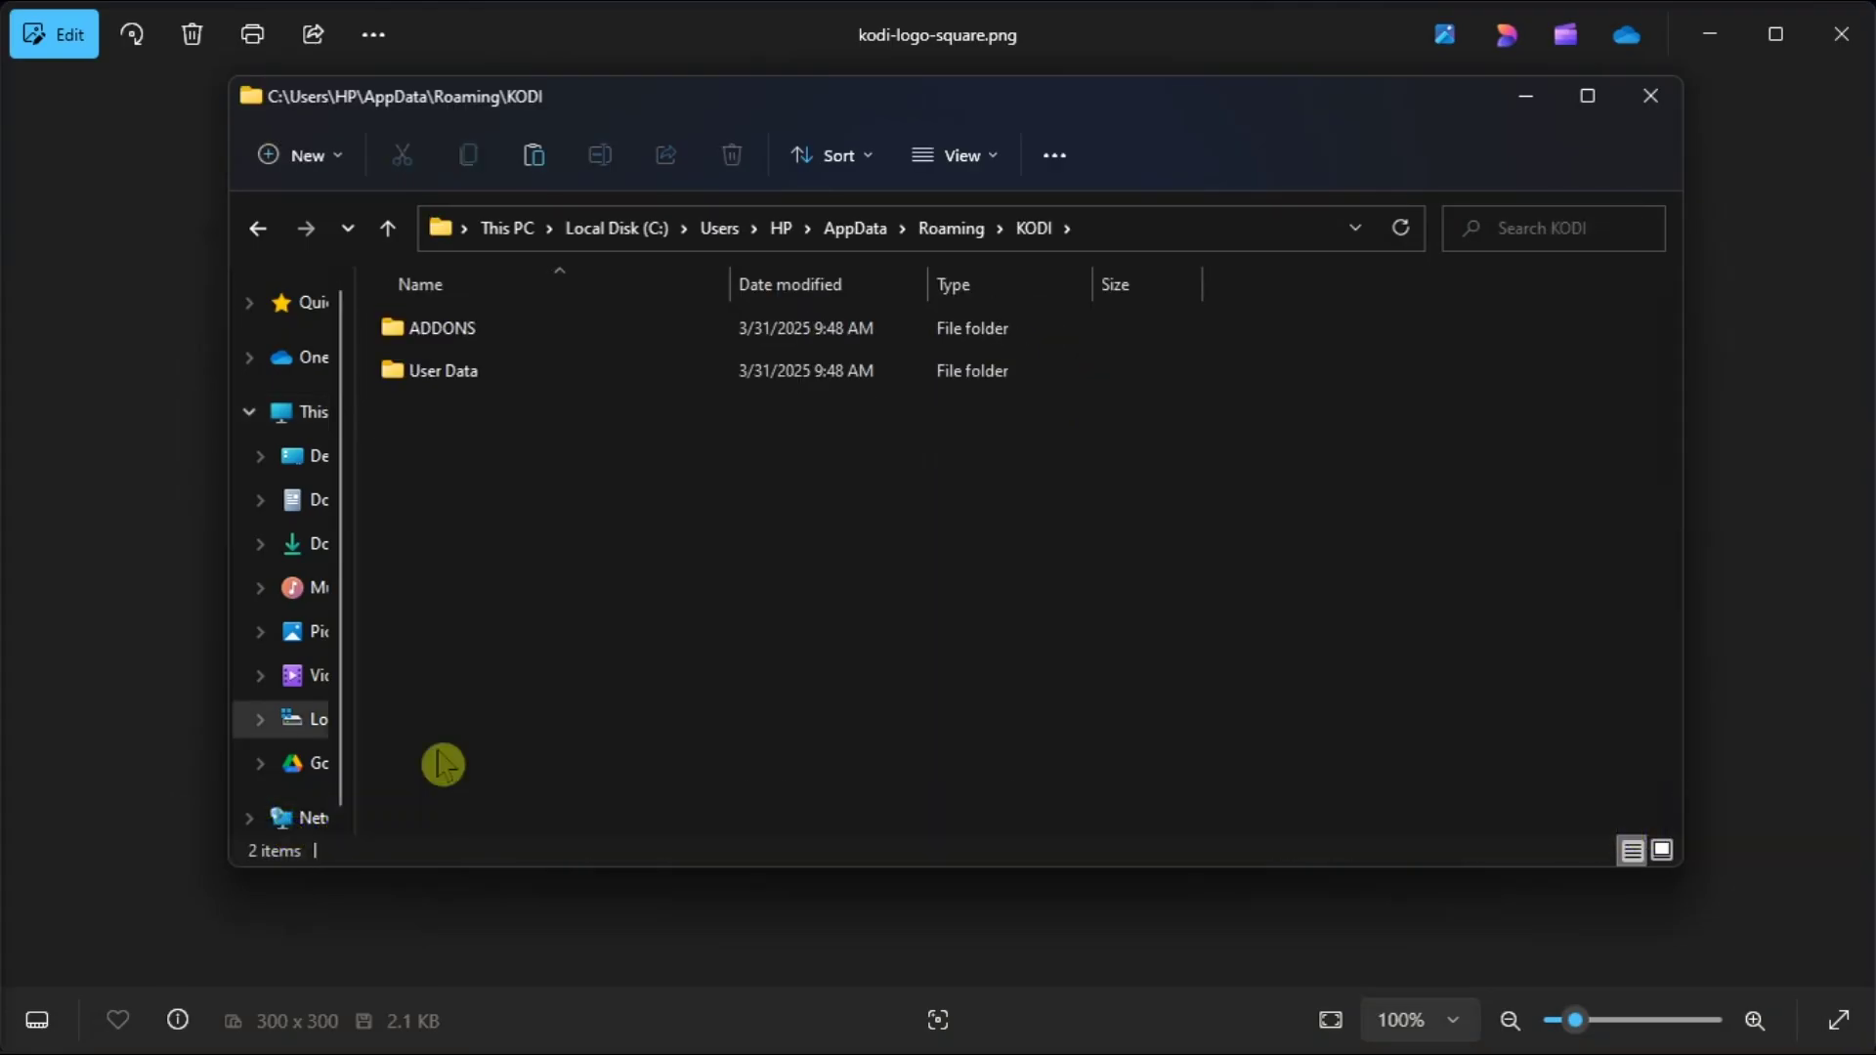
# Delete the ADDONS folder so only User Data remains in the Roaming KODI folder.
pyautogui.click(535, 371)
pyautogui.click(554, 329)
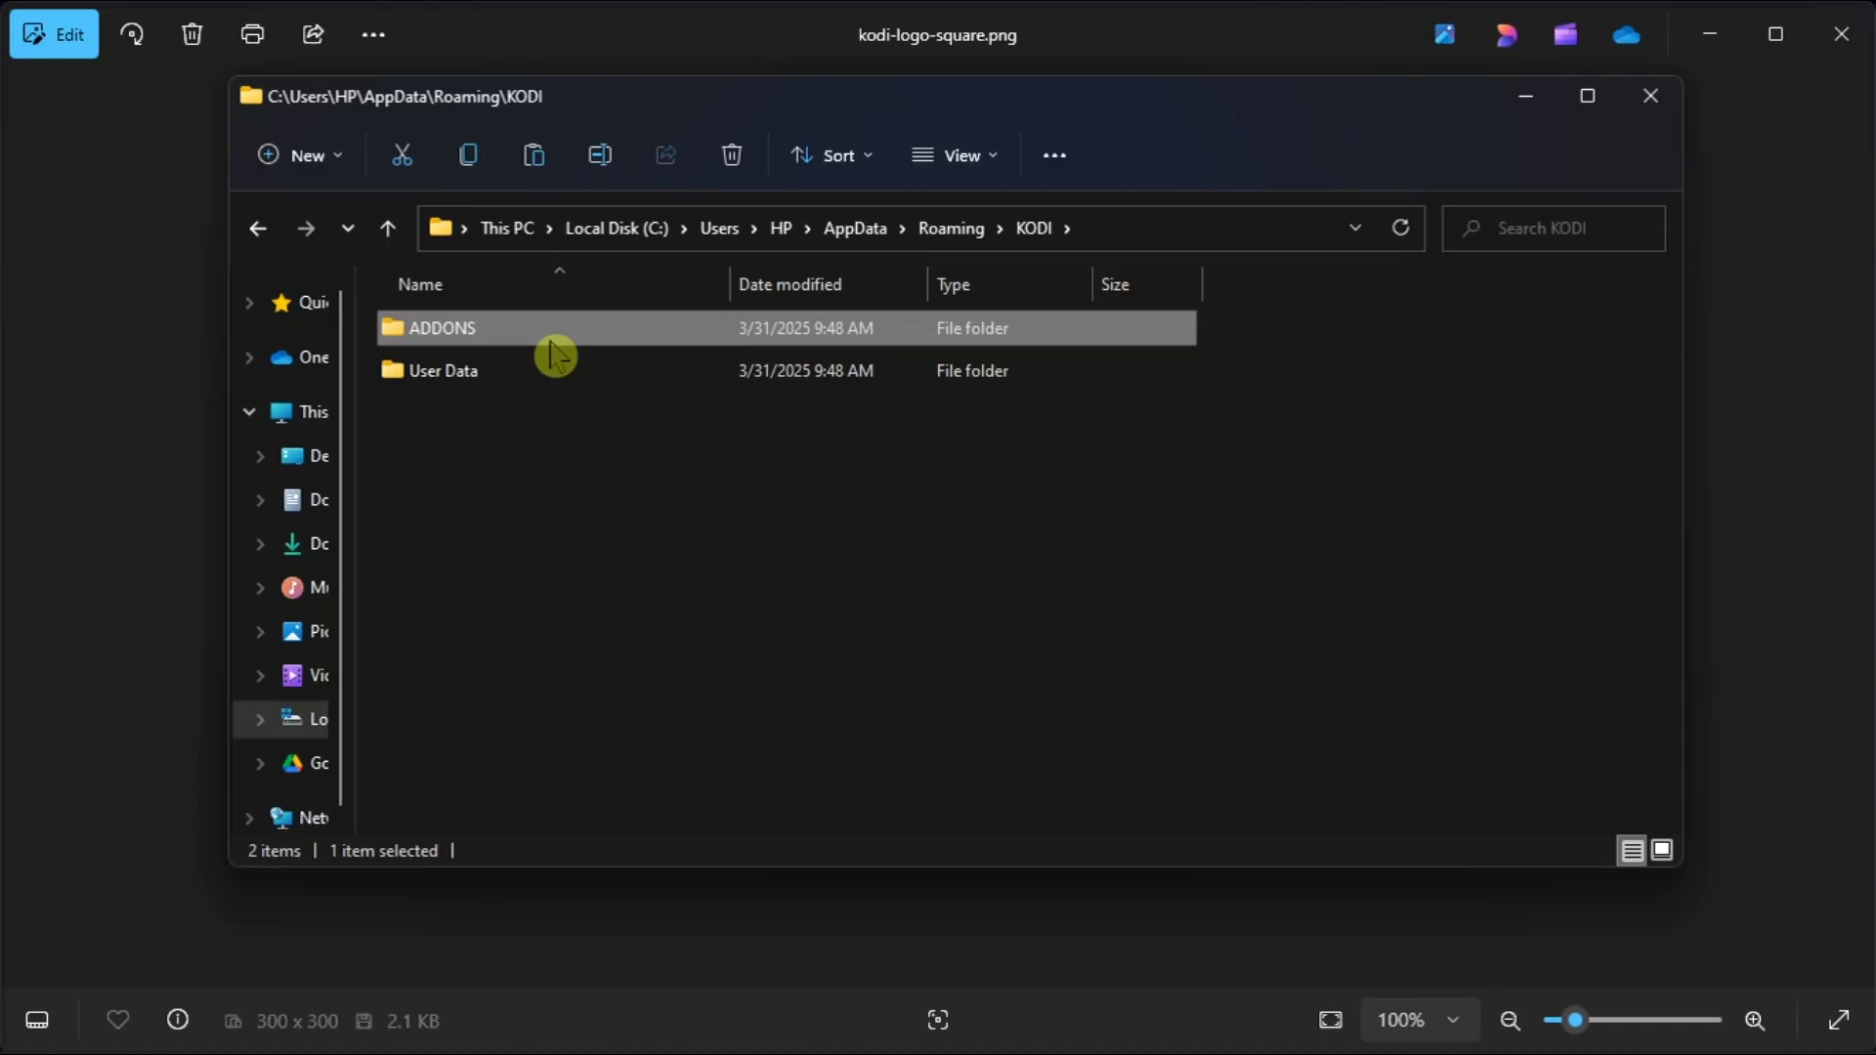
pyautogui.rightClick(554, 354)
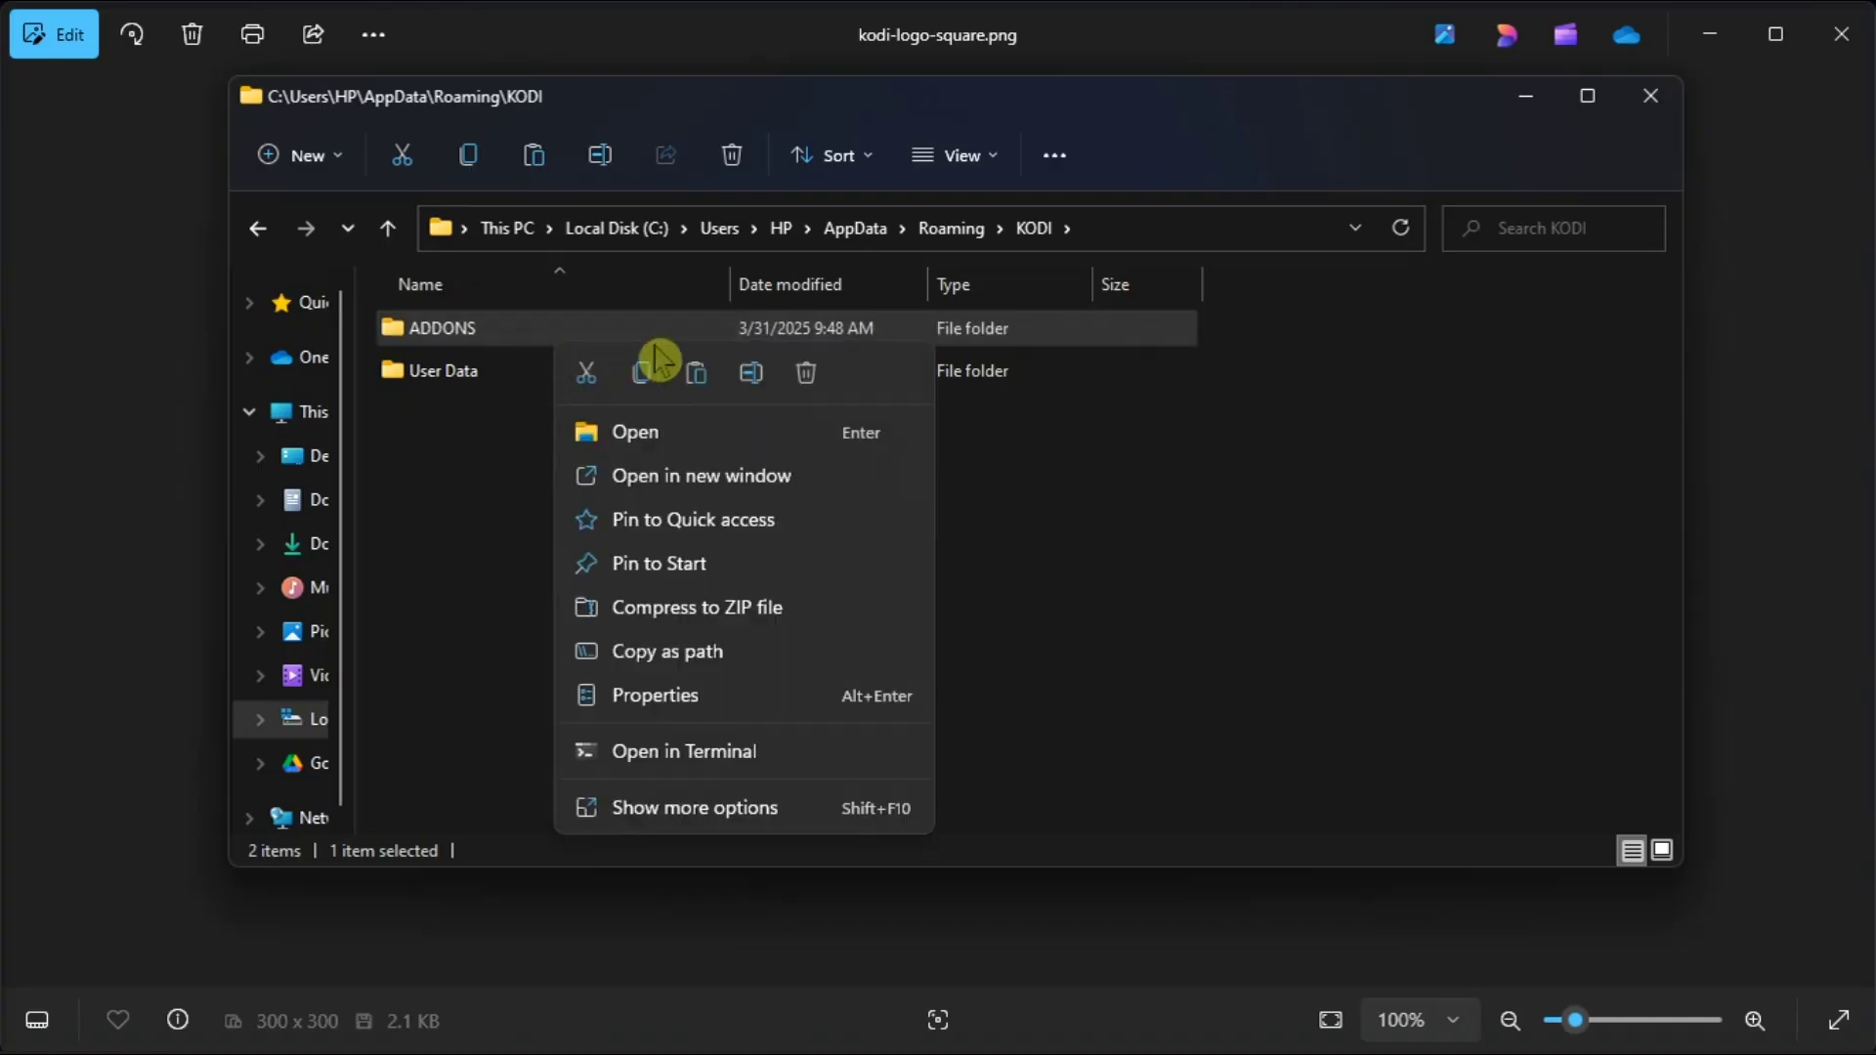
pyautogui.click(805, 379)
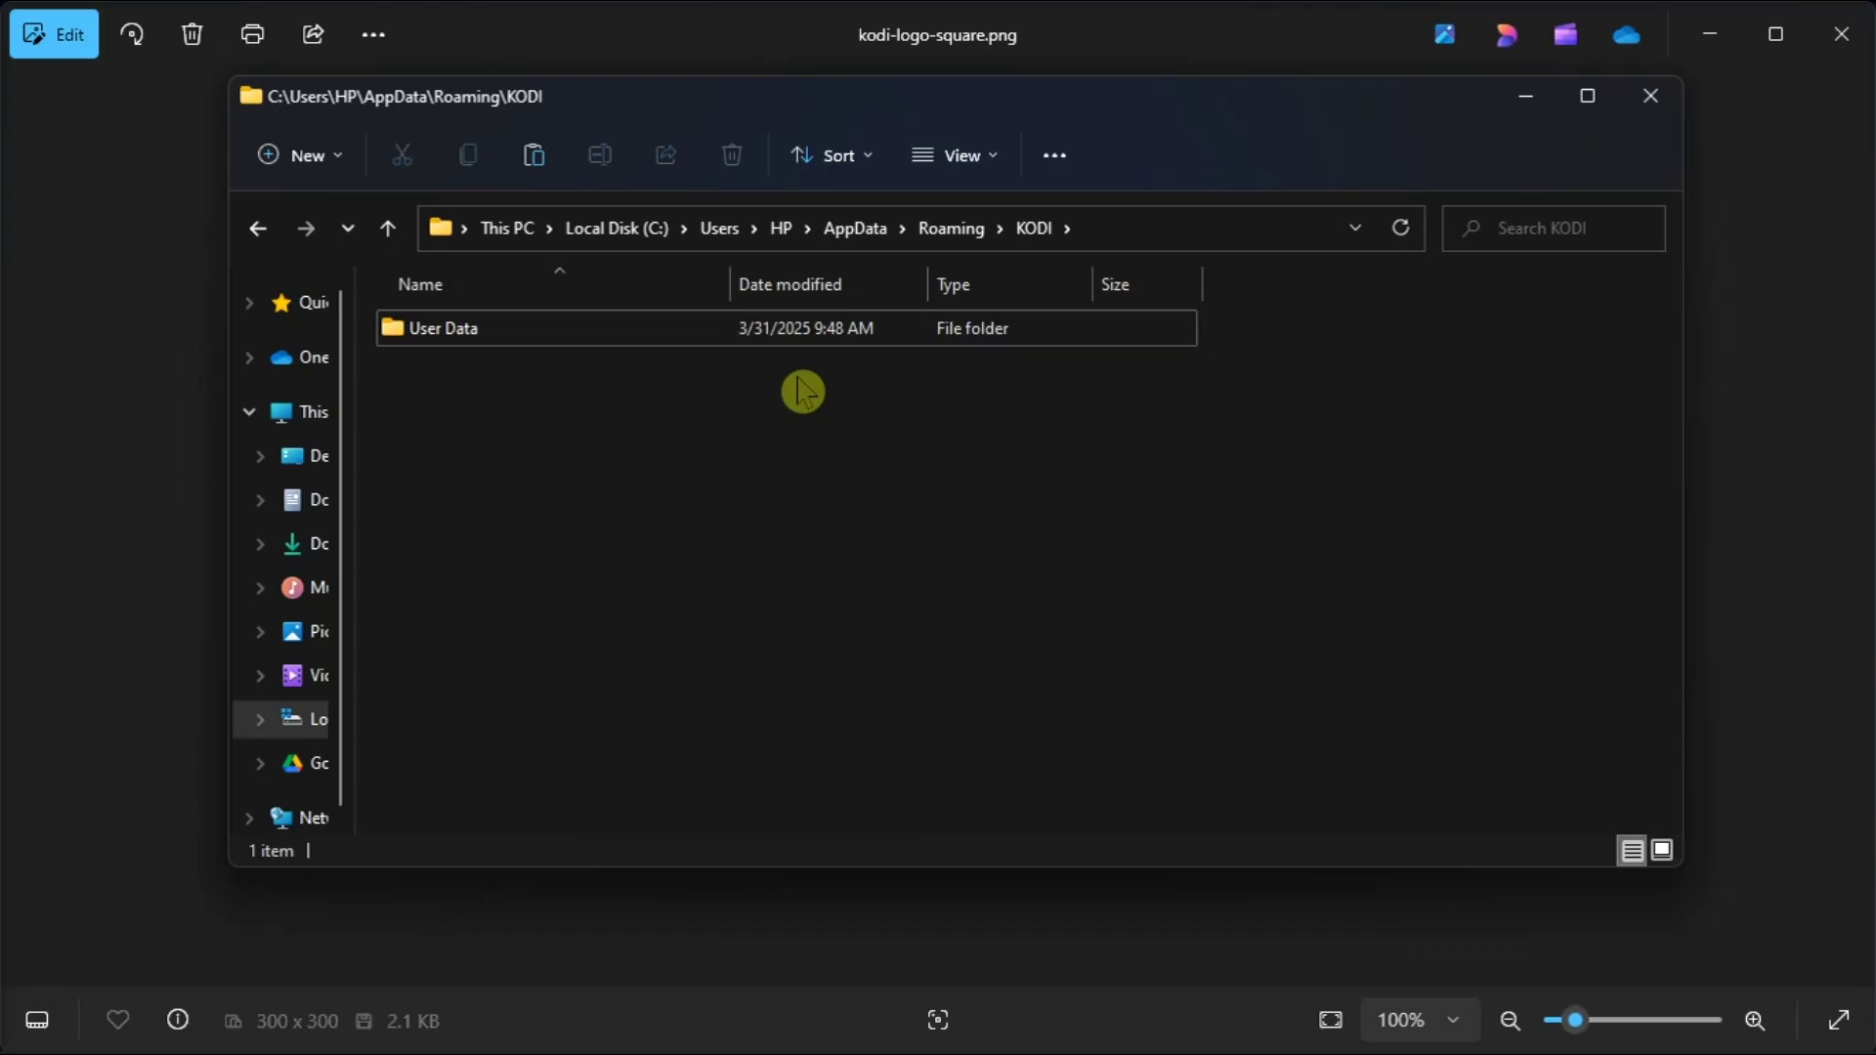
pyautogui.click(1714, 513)
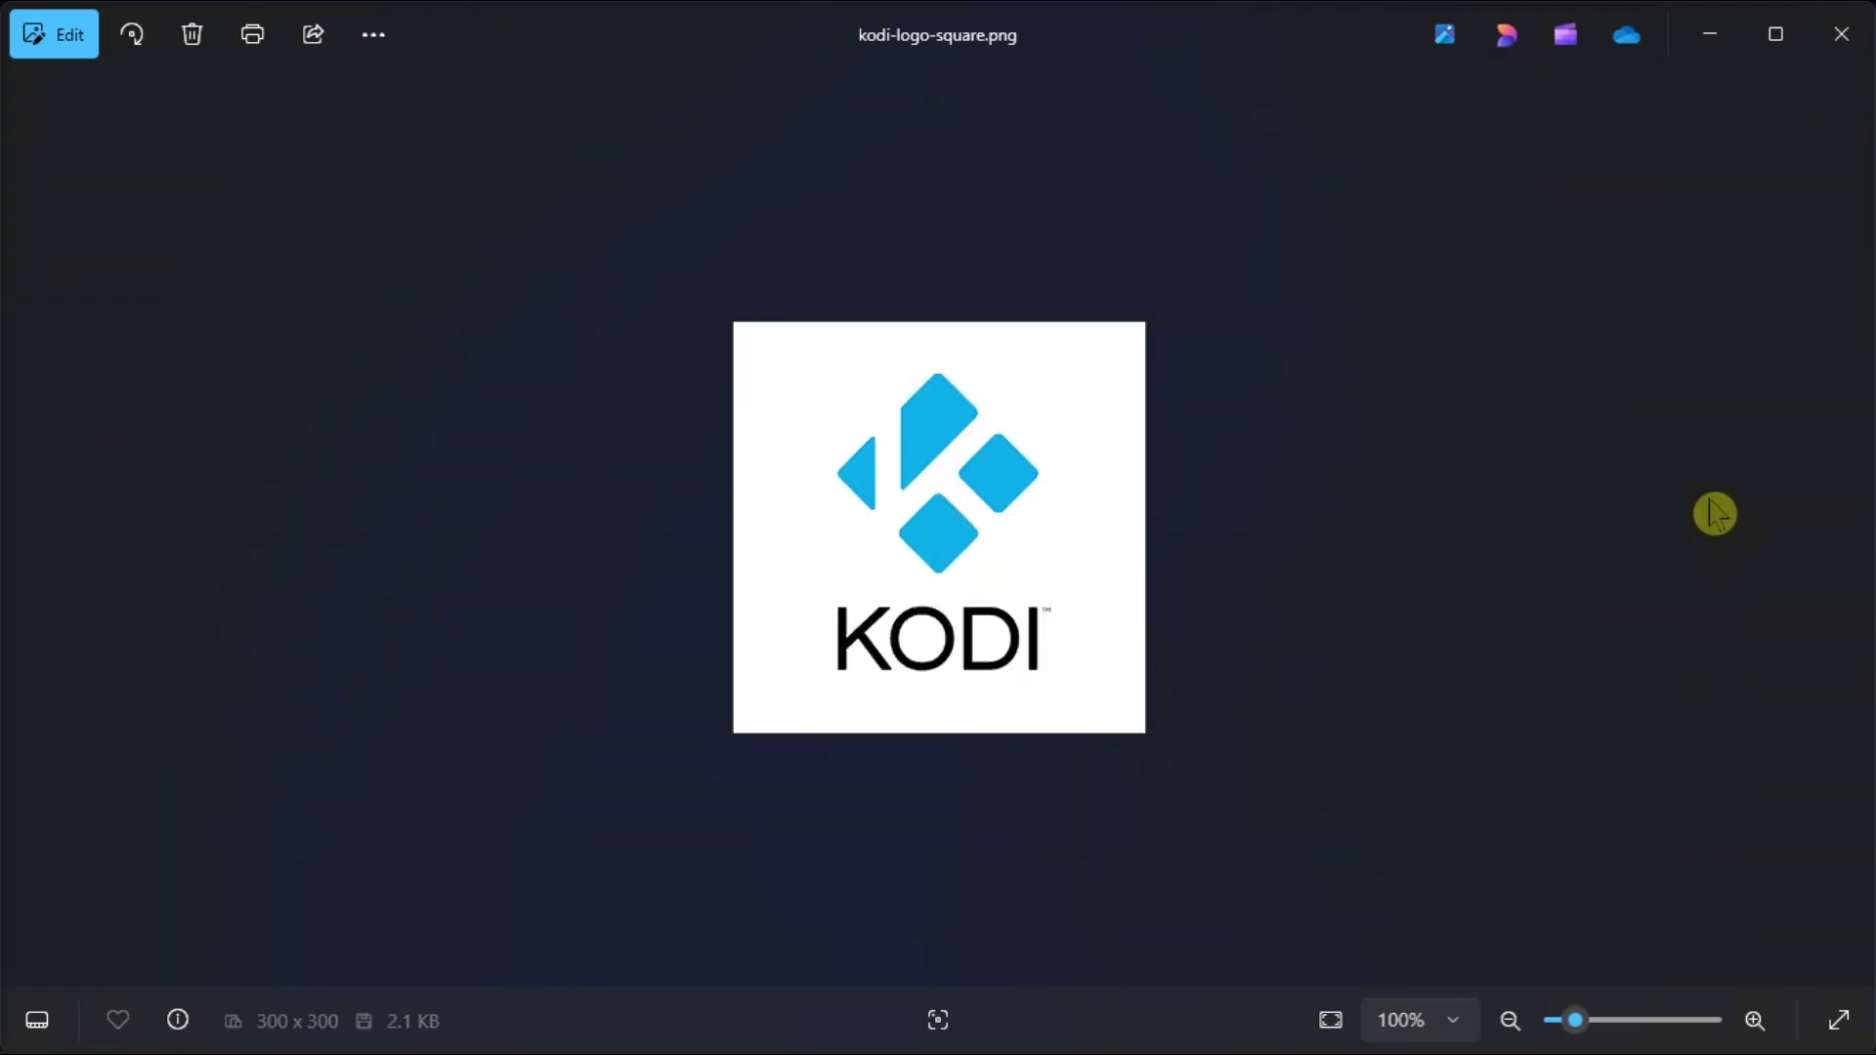